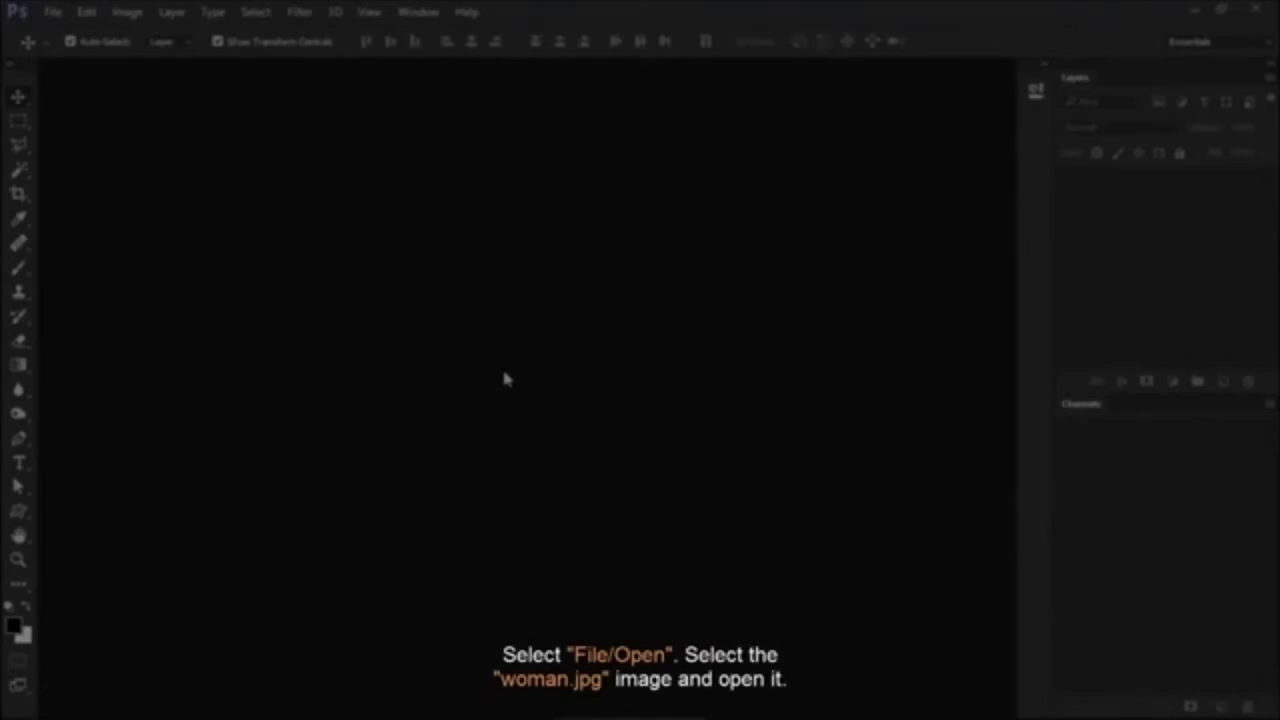
# Open woman.jpg from the images folder
pyautogui.click(54, 13)
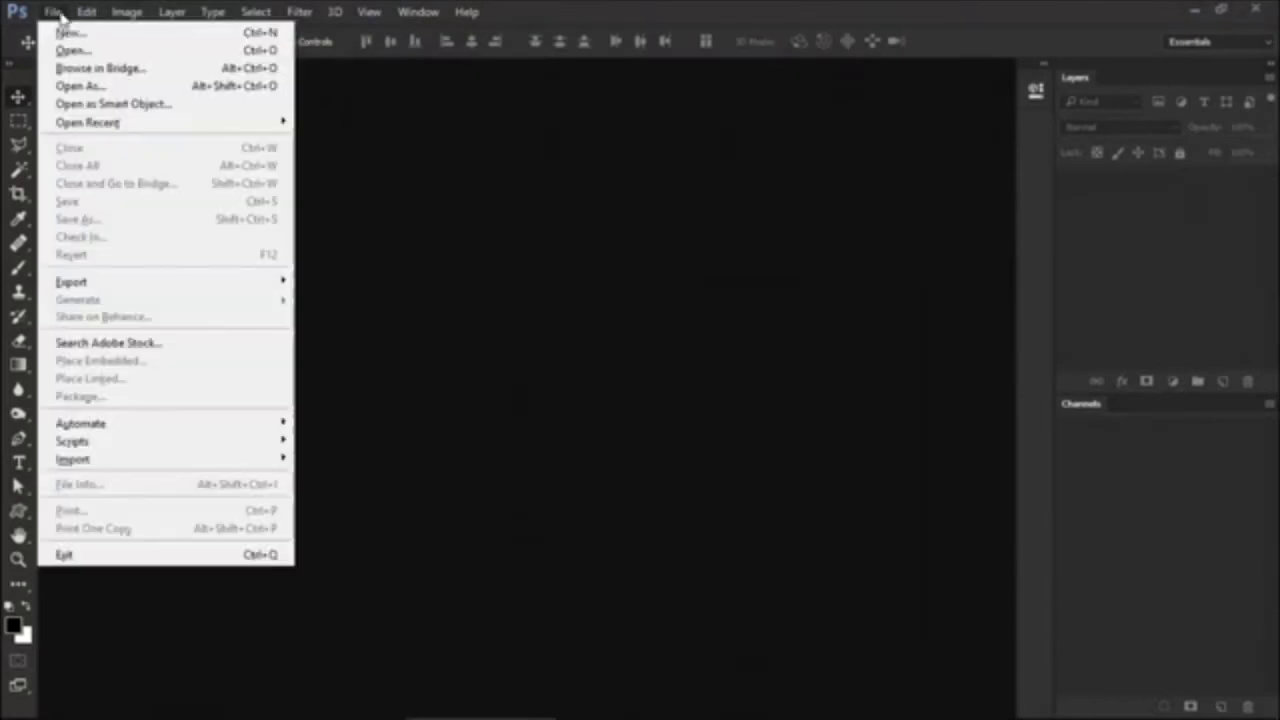
pyautogui.click(72, 50)
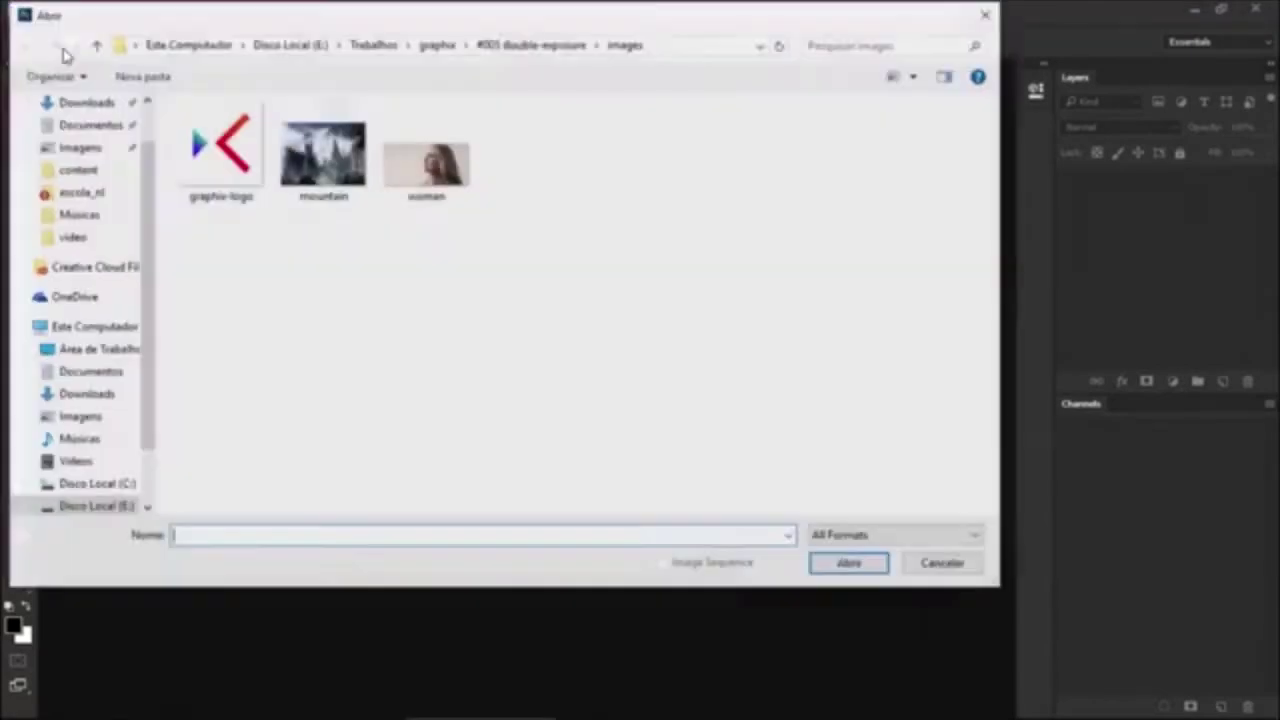
pyautogui.doubleClick(438, 167)
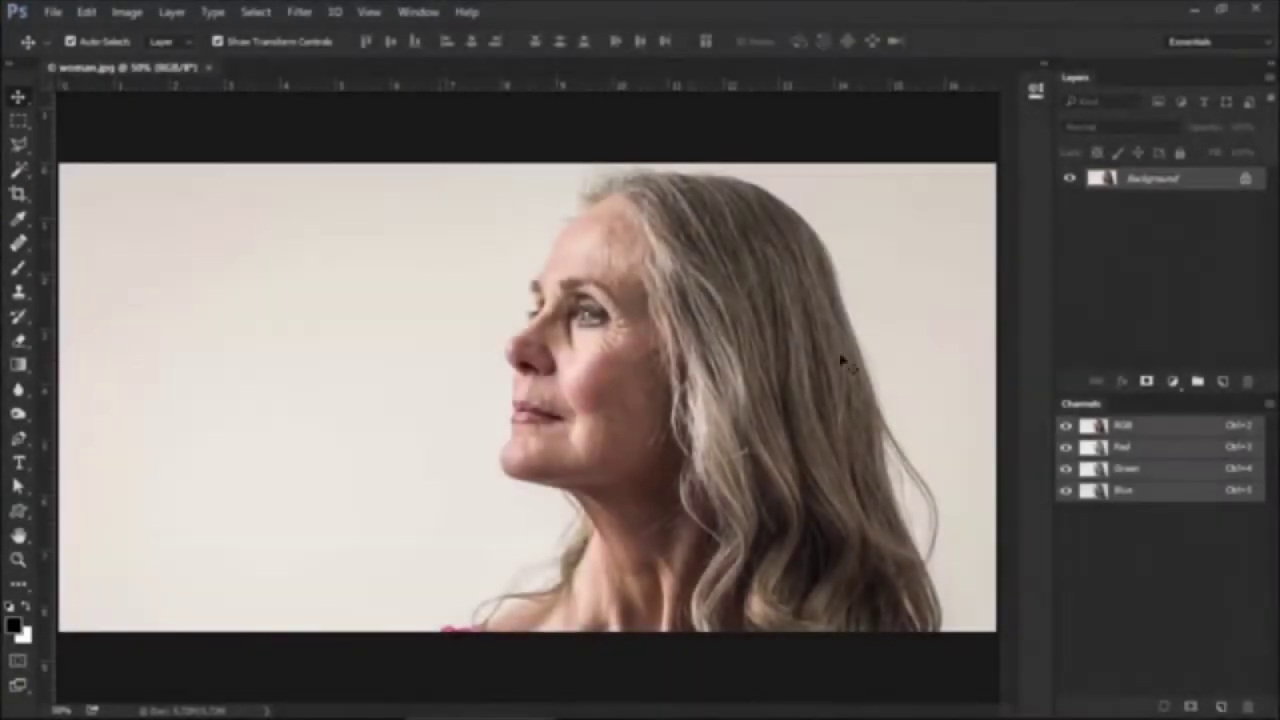
# Duplicate the Blue channel and set its Levels inputs to 180, 1,00 and 189
pyautogui.moveTo(1197, 500); pyautogui.dragTo(1222, 707)
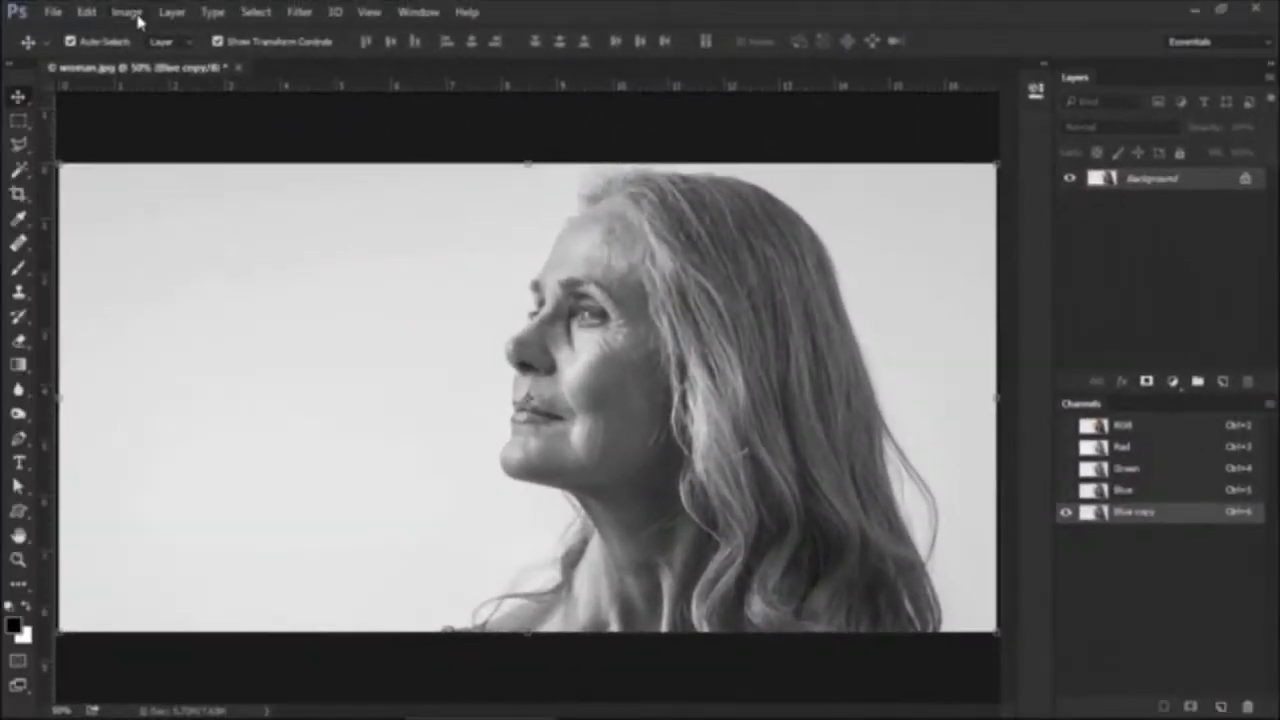
pyautogui.click(133, 14)
pyautogui.moveTo(155, 59)
pyautogui.click(357, 78)
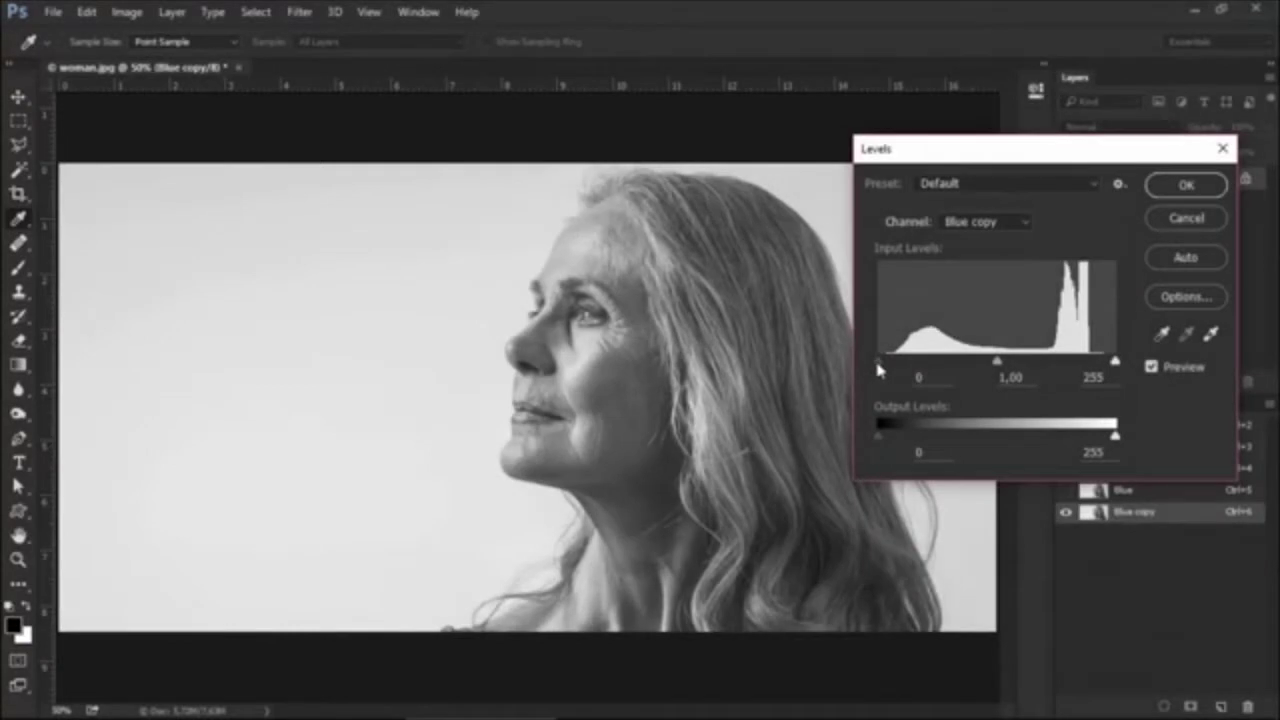
pyautogui.moveTo(878, 362)
pyautogui.mouseDown()
pyautogui.moveTo(1101, 364)
pyautogui.moveTo(1052, 364)
pyautogui.mouseUp()
pyautogui.write('189')
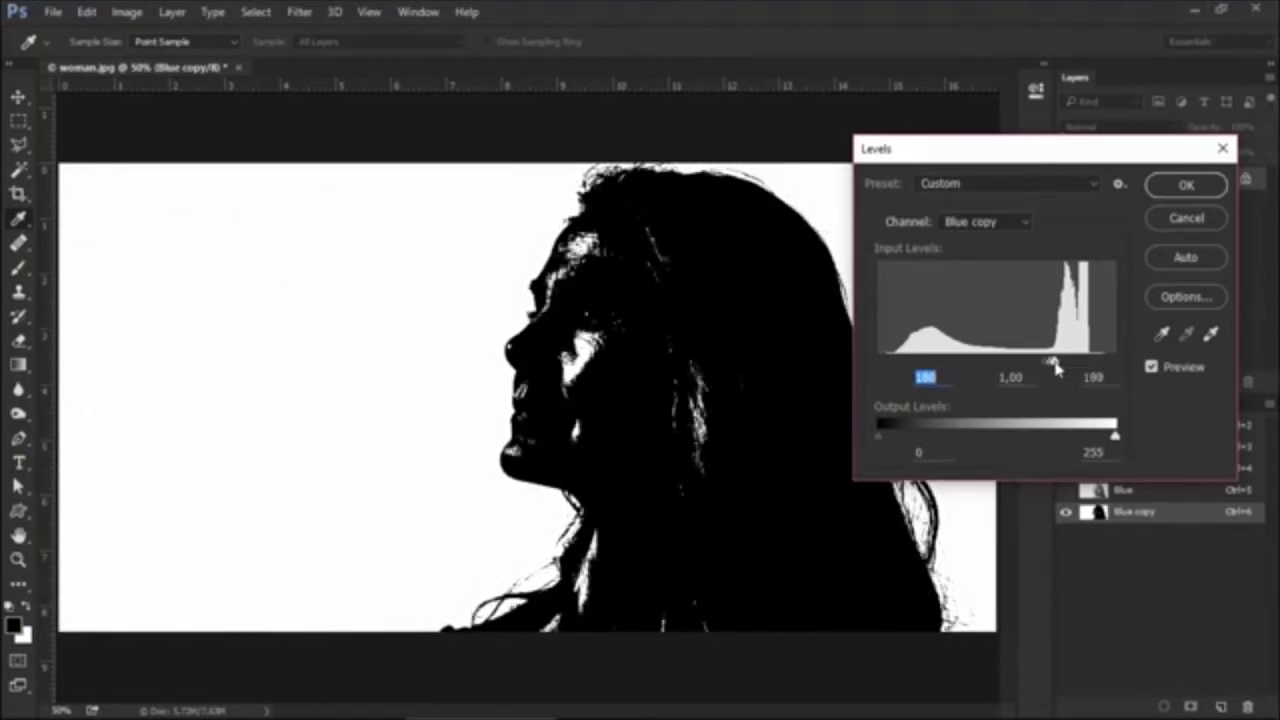
# Apply the Levels change and zoom in on the silhouette
pyautogui.click(1180, 185)
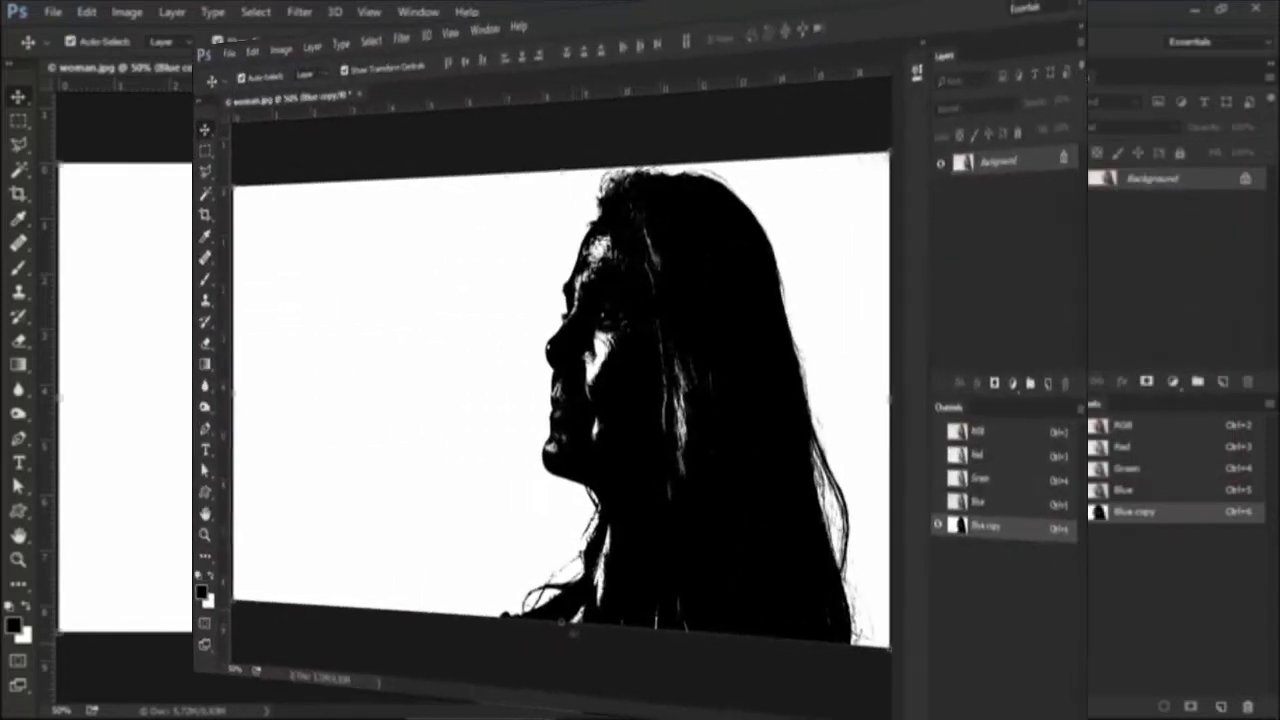
pyautogui.scroll(2, 530, 630)
pyautogui.scroll(2, 530, 630)
pyautogui.scroll(2, 530, 630)
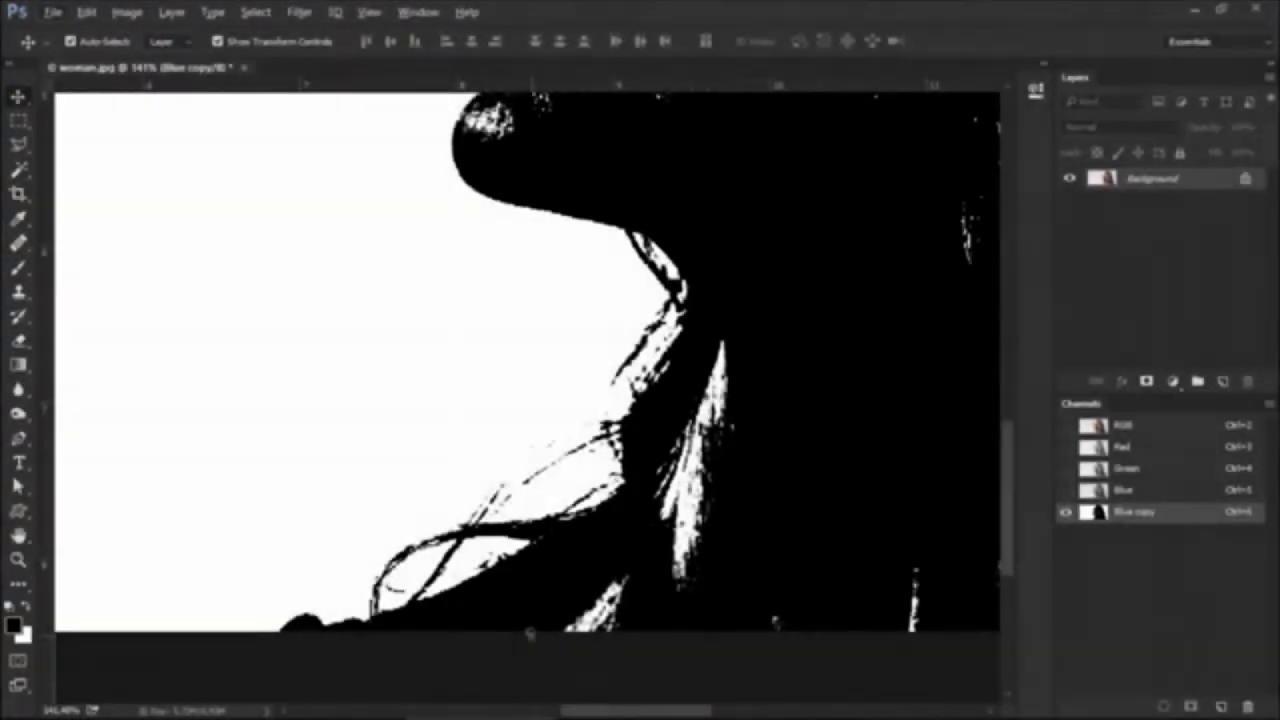
# Trace the neck and lower hair with the Polygonal Lasso, fill it black, then zoom out
pyautogui.press('l')
pyautogui.scroll(3, 640, 400)
pyautogui.click(850, 620)
pyautogui.click(760, 528)
pyautogui.click(577, 492)
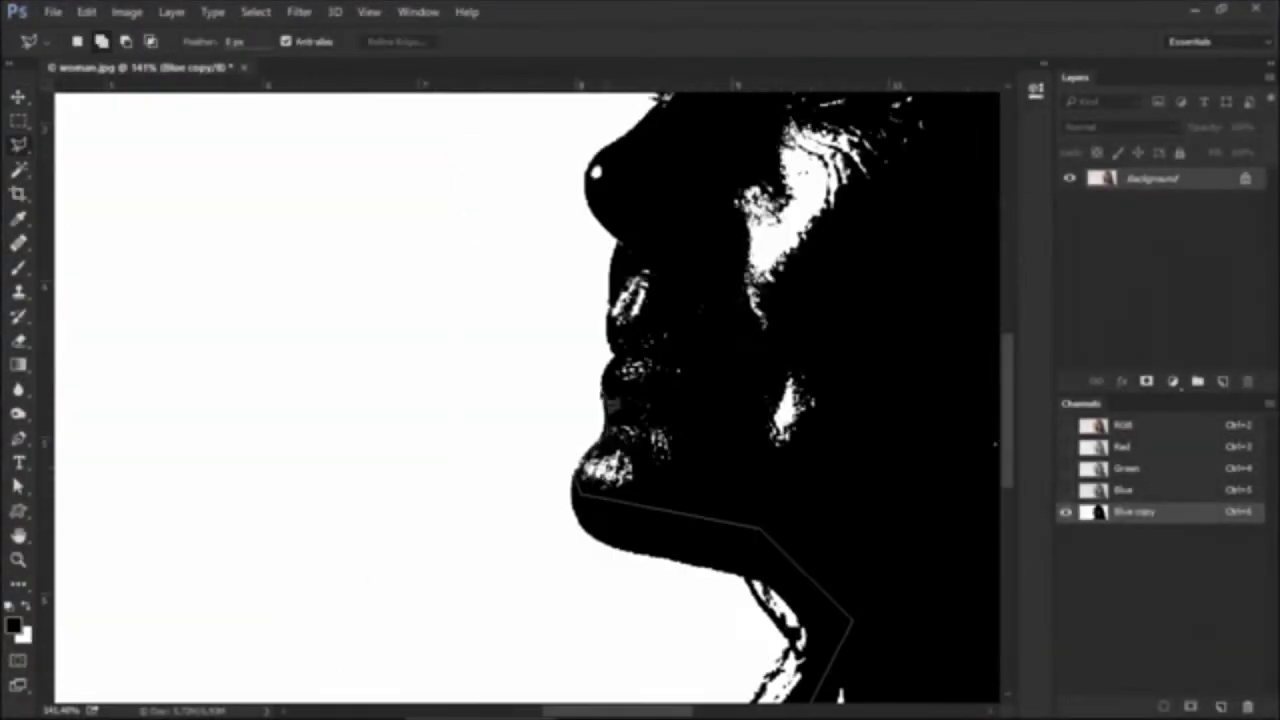
pyautogui.scroll(5, 640, 400)
pyautogui.scroll(-10, 640, 400)
pyautogui.click(381, 444)
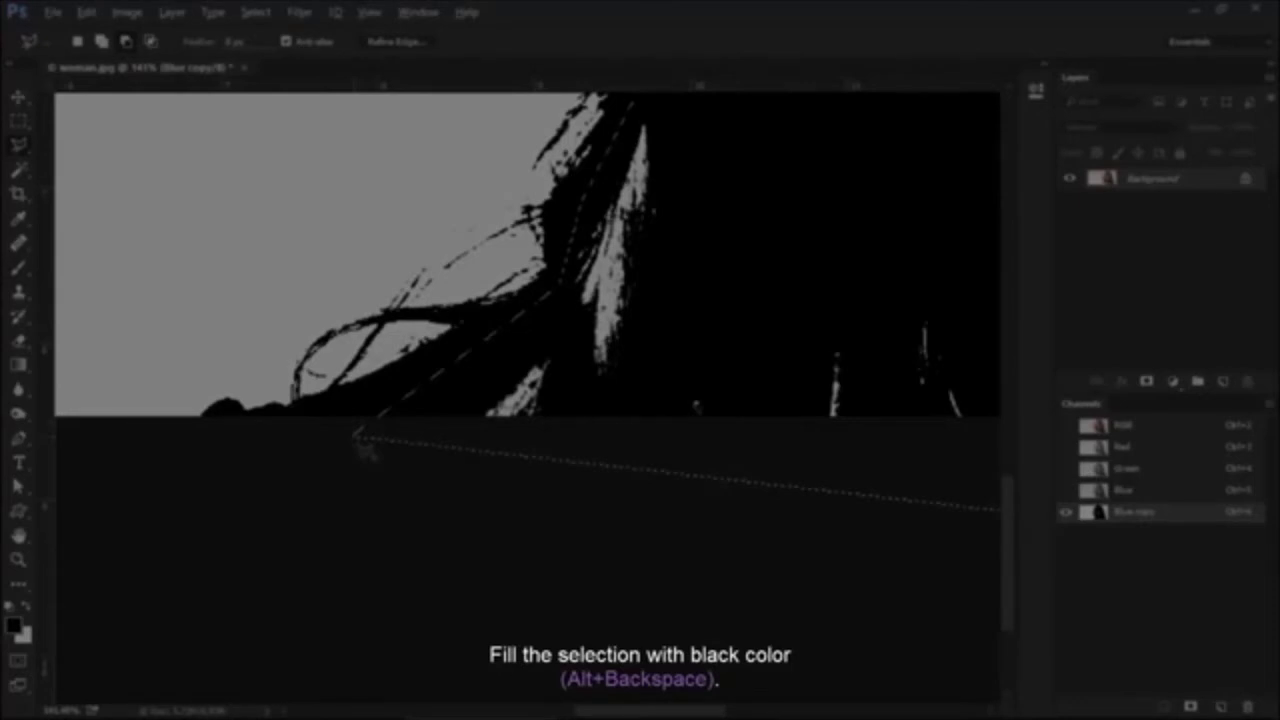
pyautogui.hotkey('alt', 'BackSpace')
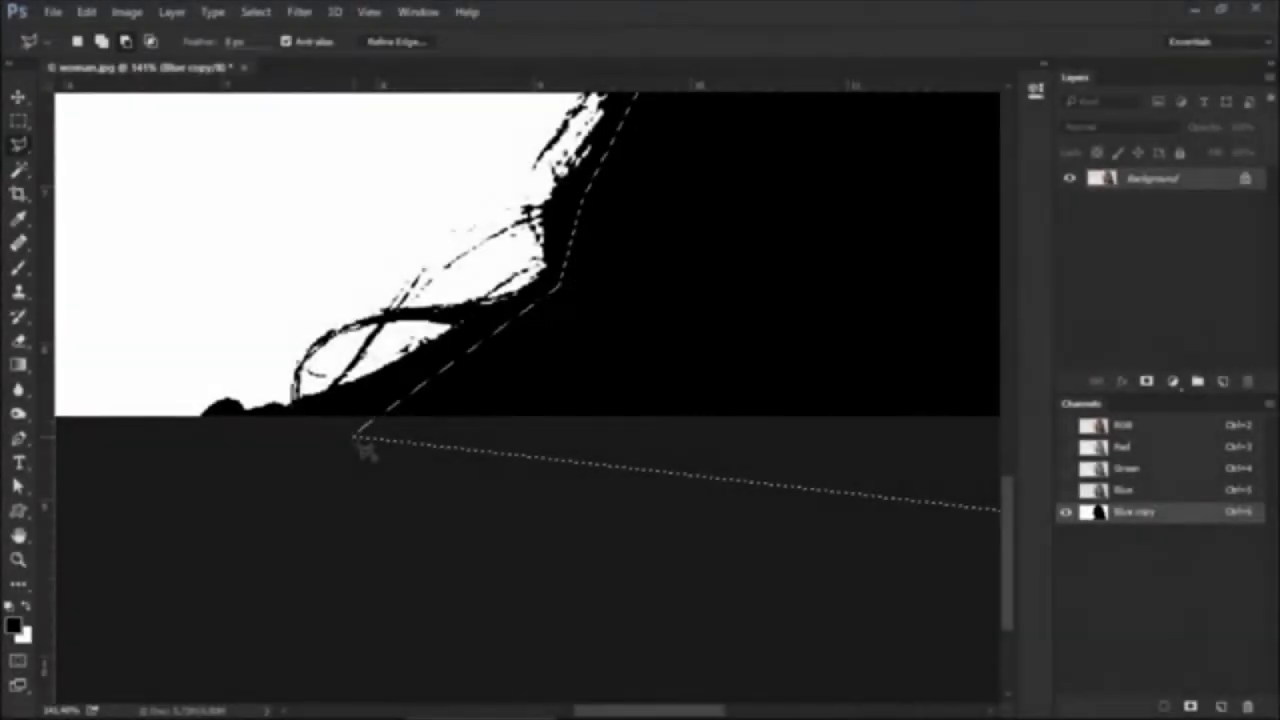
pyautogui.hotkey('ctrl', 'd')
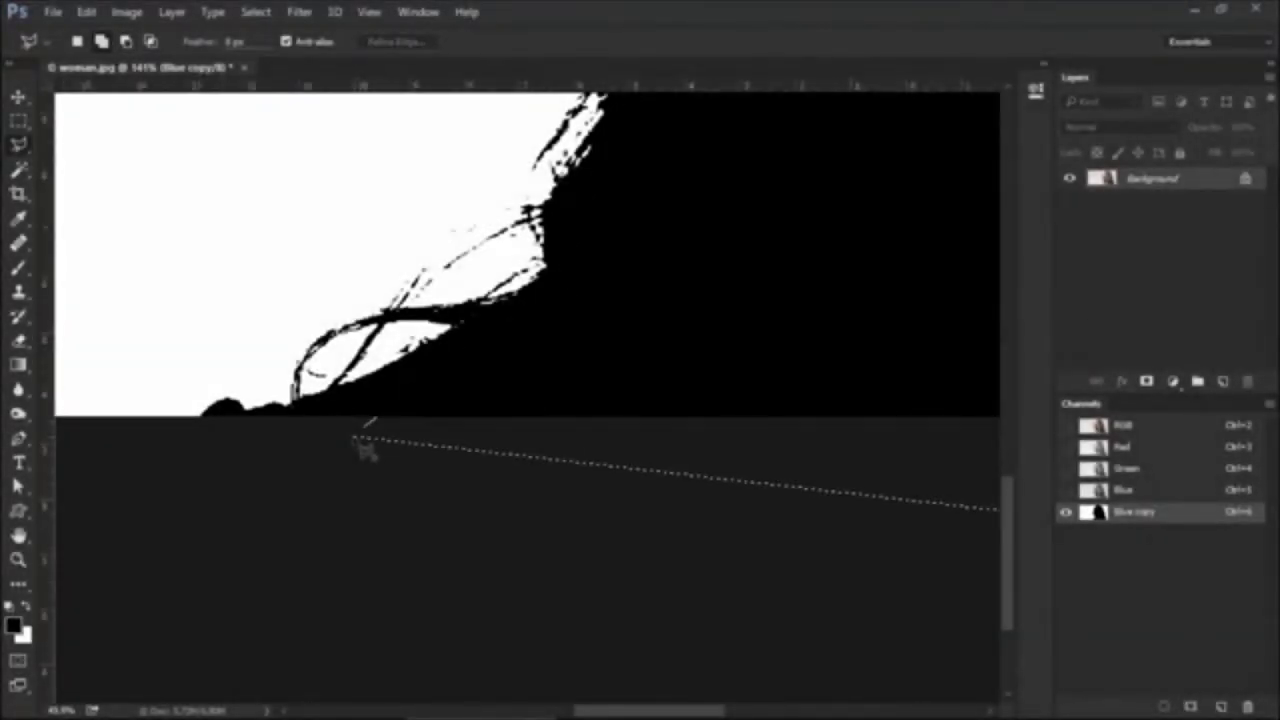
pyautogui.hotkey('ctrl', '0')
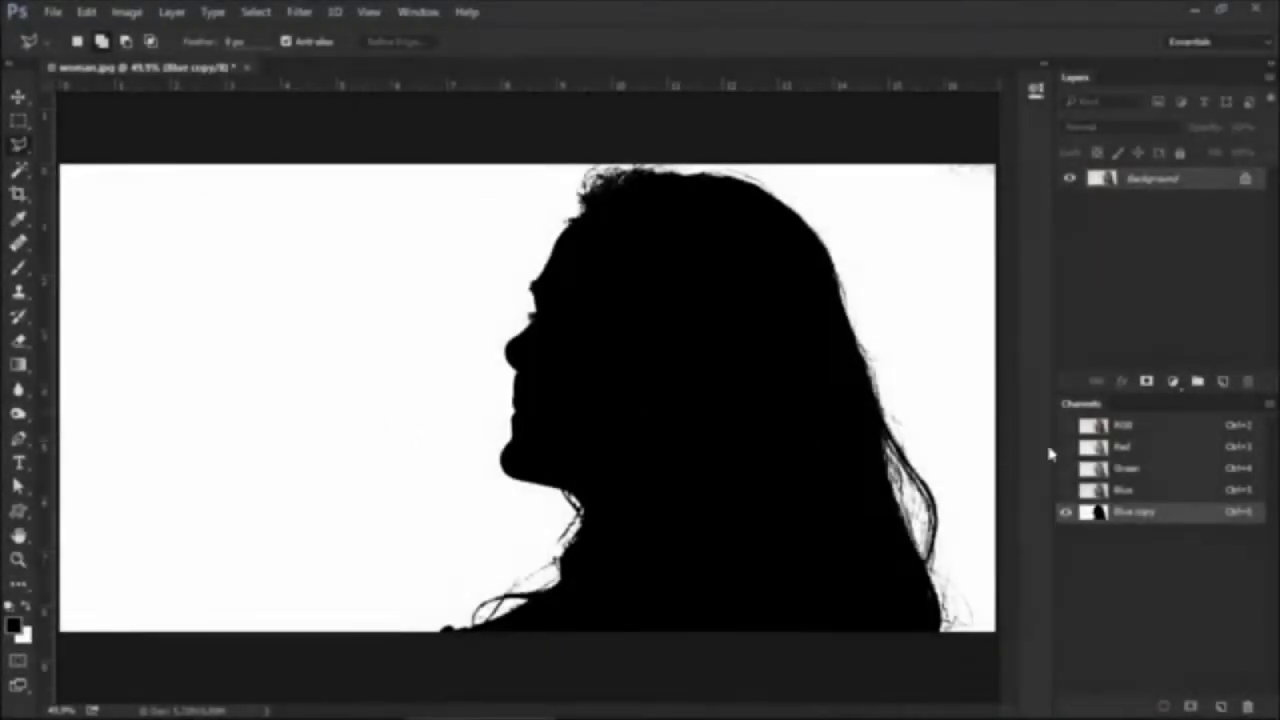
# Load the Blue copy silhouette, invert it, and add a layer mask hiding the white background
pyautogui.click(1143, 428)
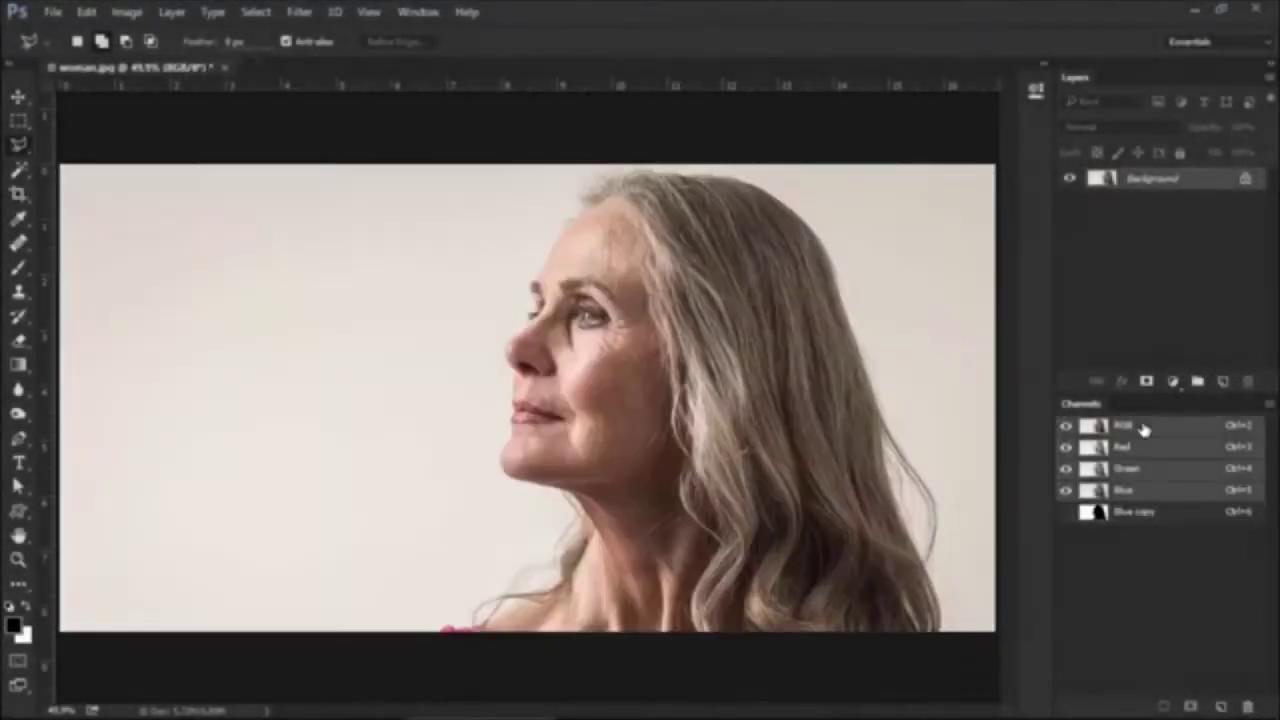
pyautogui.keyDown('ctrl'); pyautogui.click(1098, 512); pyautogui.keyUp('ctrl')
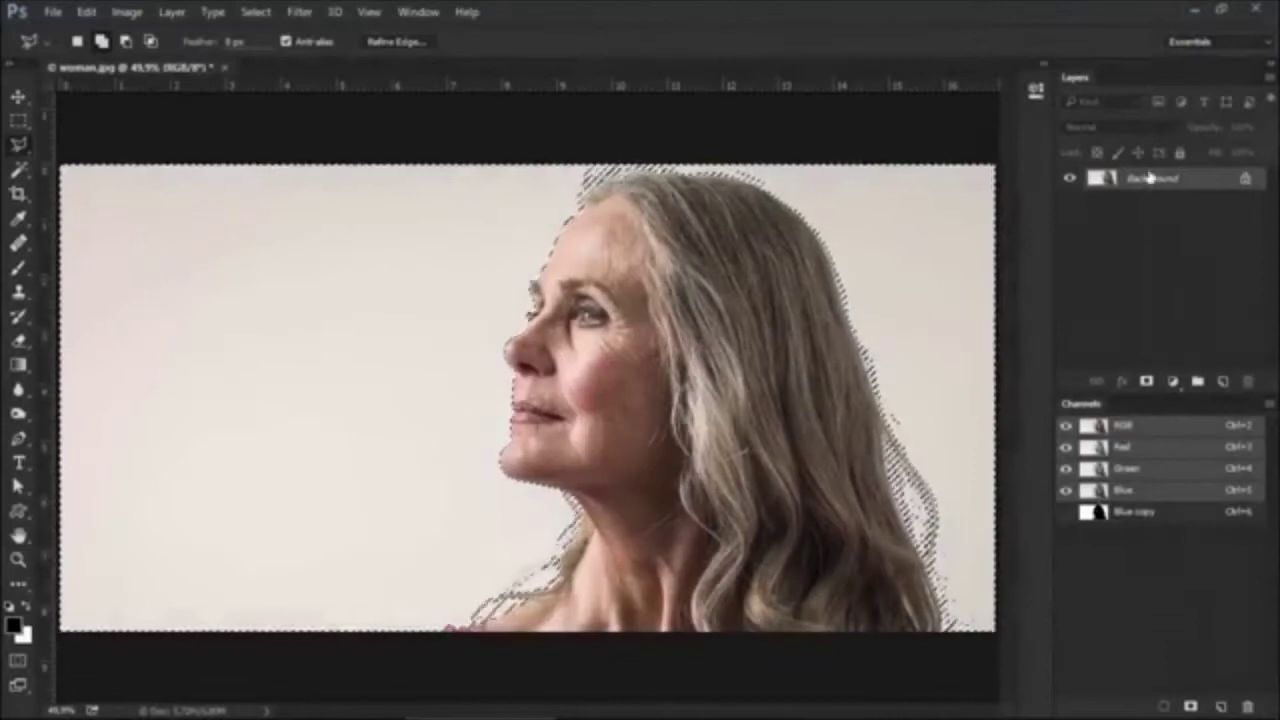
pyautogui.click(1146, 382)
pyautogui.click(1146, 384)
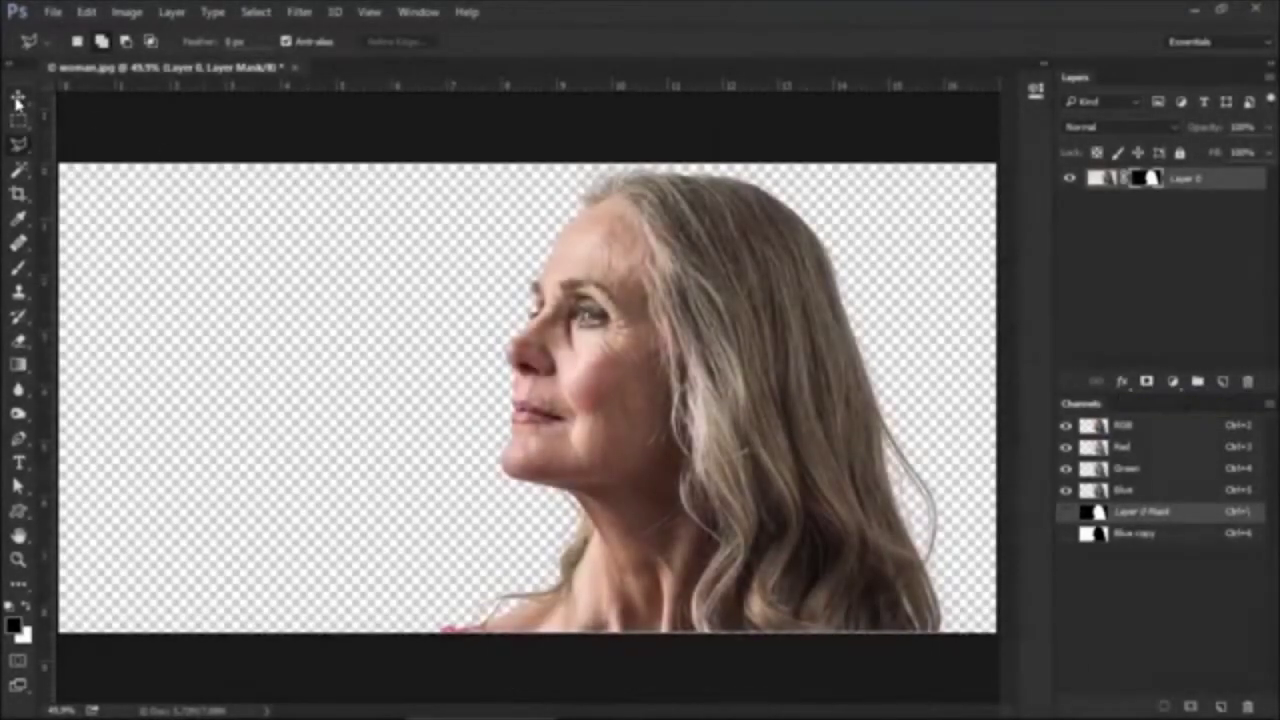
# Move the woman layer about 130 px to the left
pyautogui.click(18, 98)
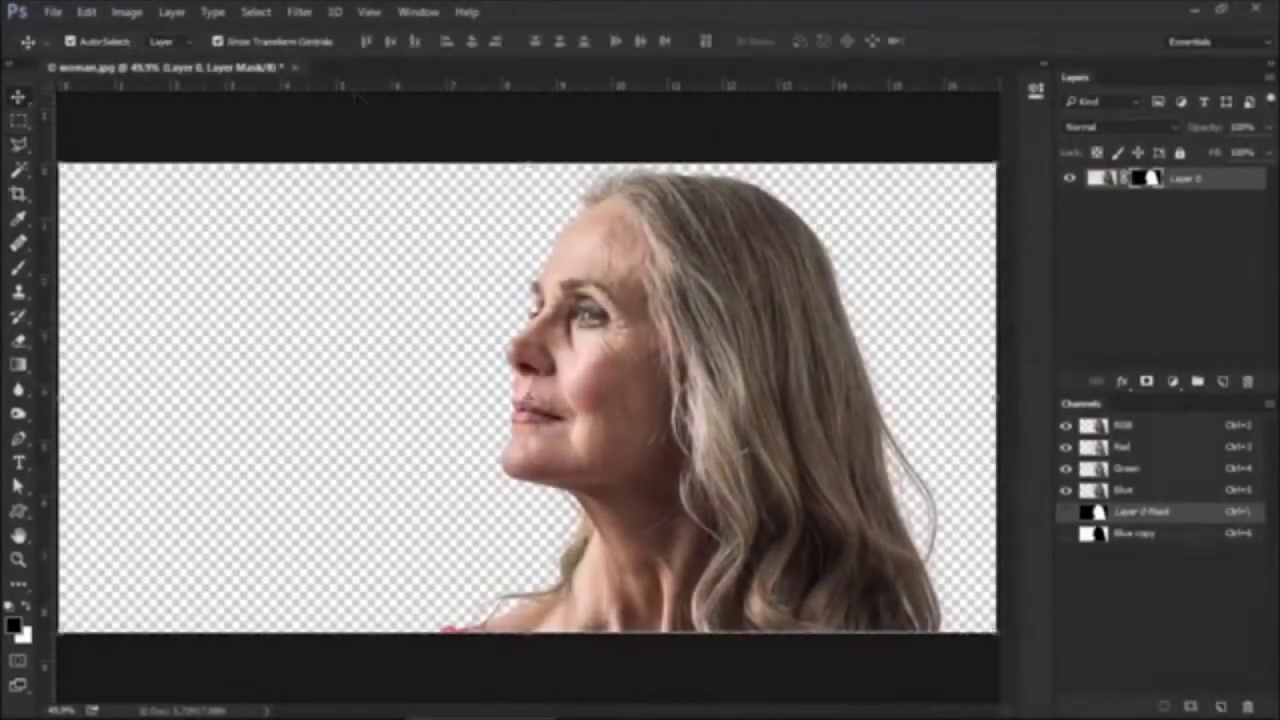
pyautogui.click(1100, 178)
pyautogui.moveTo(716, 384); pyautogui.dragTo(586, 386)
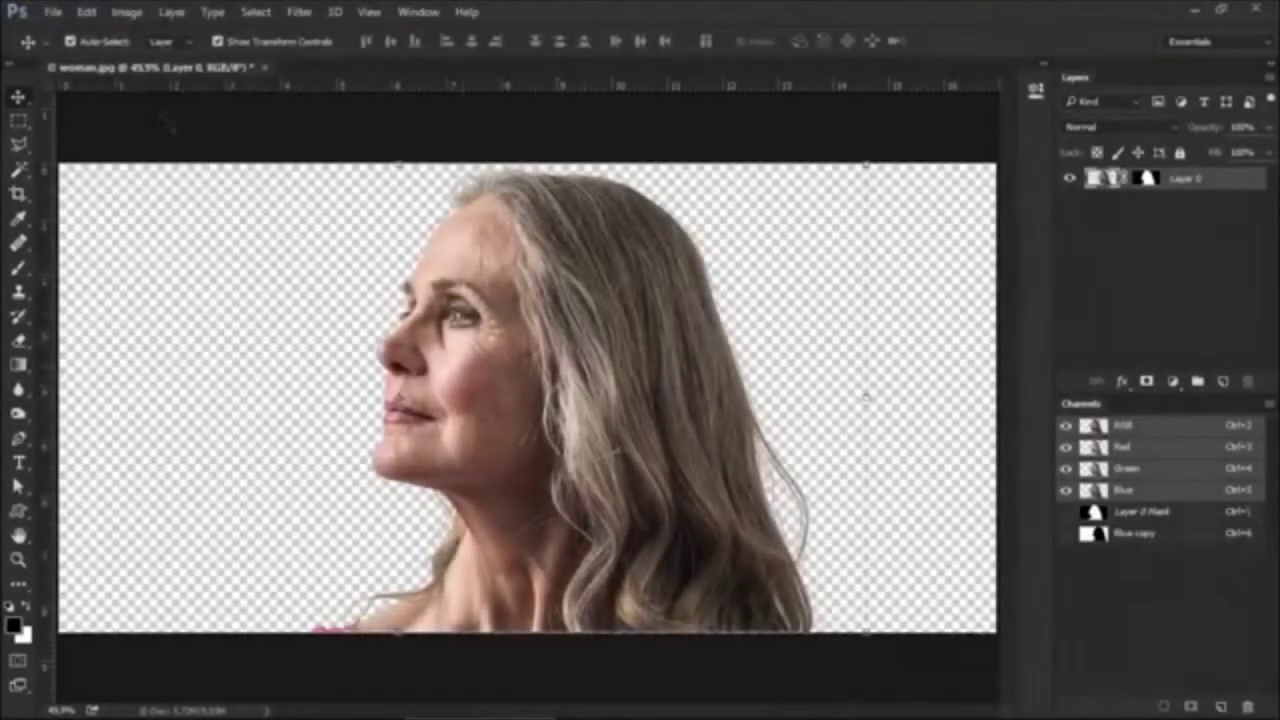
# Open mountain.jpg, select all of it, and paste it into the woman document
pyautogui.click(52, 12)
pyautogui.click(60, 46)
pyautogui.doubleClick(322, 155)
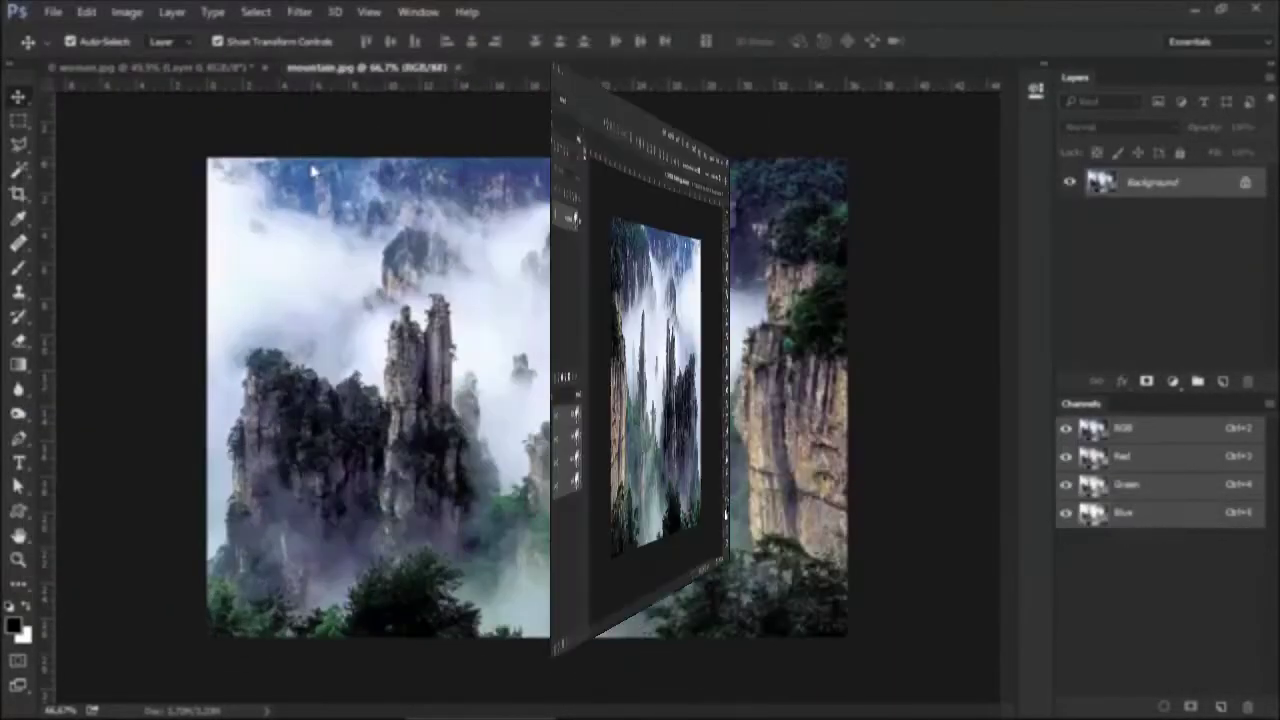
pyautogui.hotkey('ctrl', 'a')
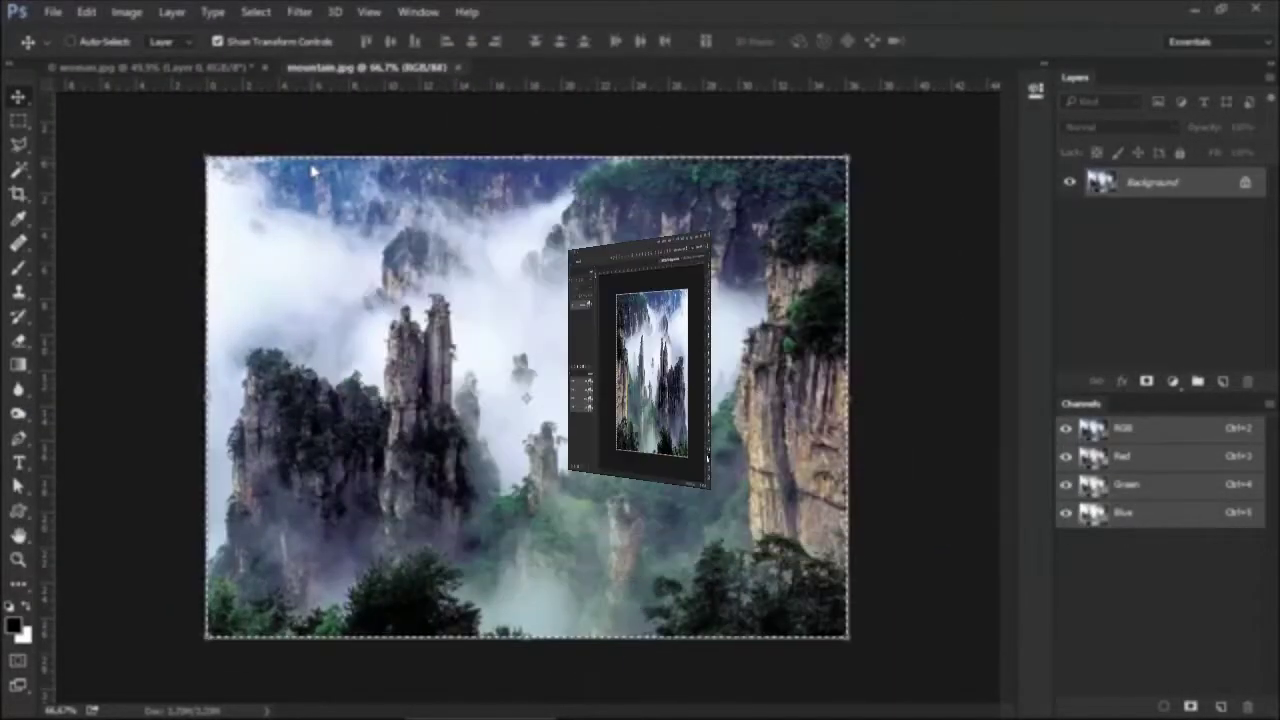
pyautogui.click(170, 68)
pyautogui.hotkey('ctrl', 'v')
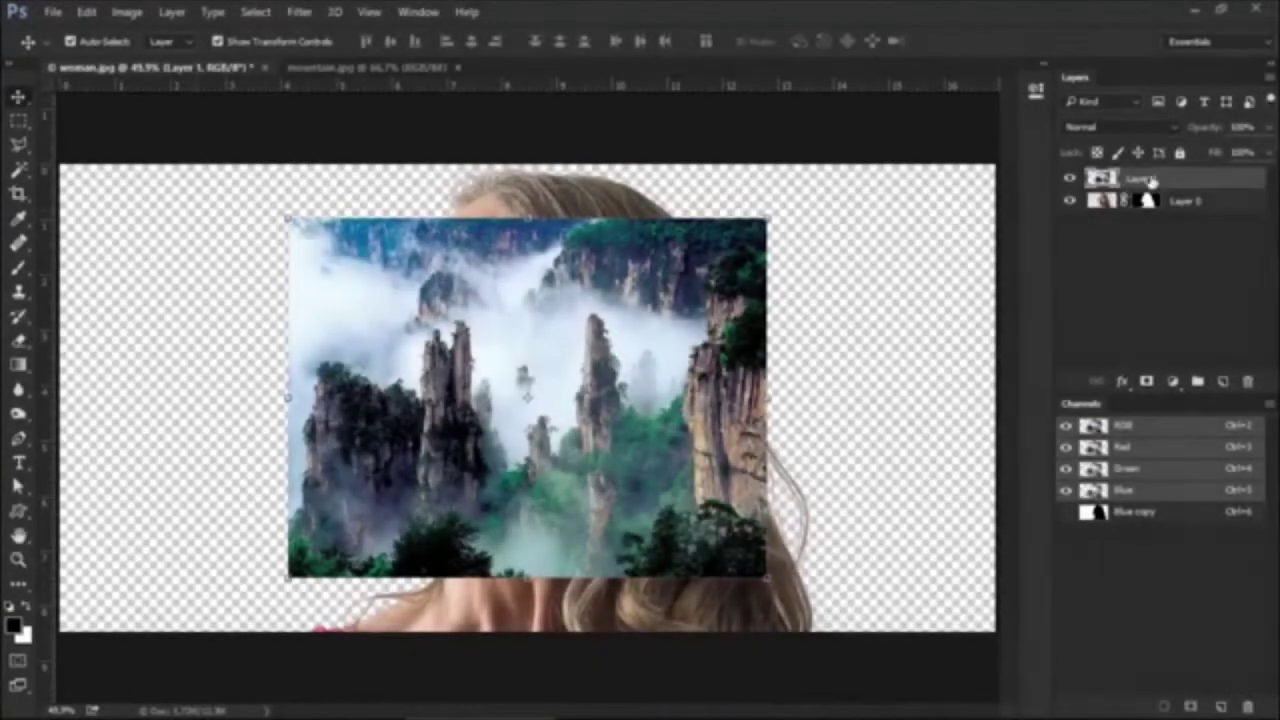
# Convert the mountain layer to a smart object, enlarge it over the canvas, and load the woman's silhouette
pyautogui.rightClick(1150, 182)
pyautogui.click(862, 360)
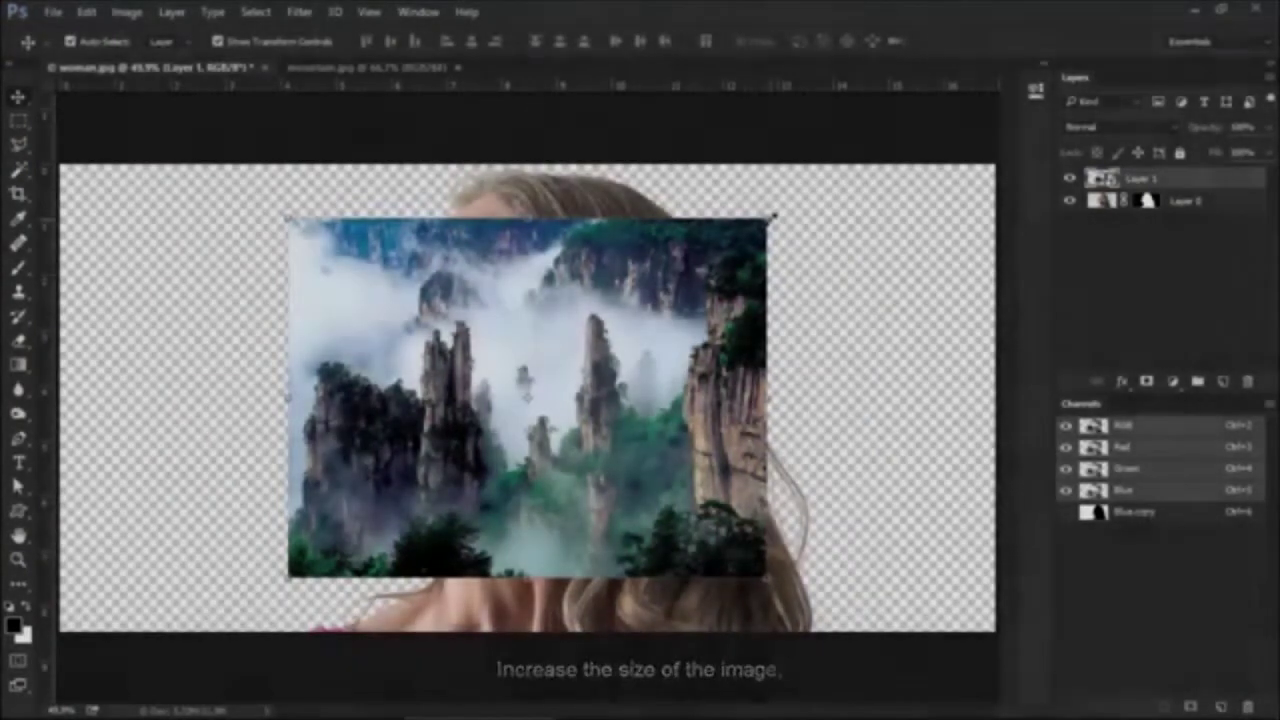
pyautogui.hotkey('ctrl', 't')
pyautogui.moveTo(772, 216); pyautogui.dragTo(920, 150)
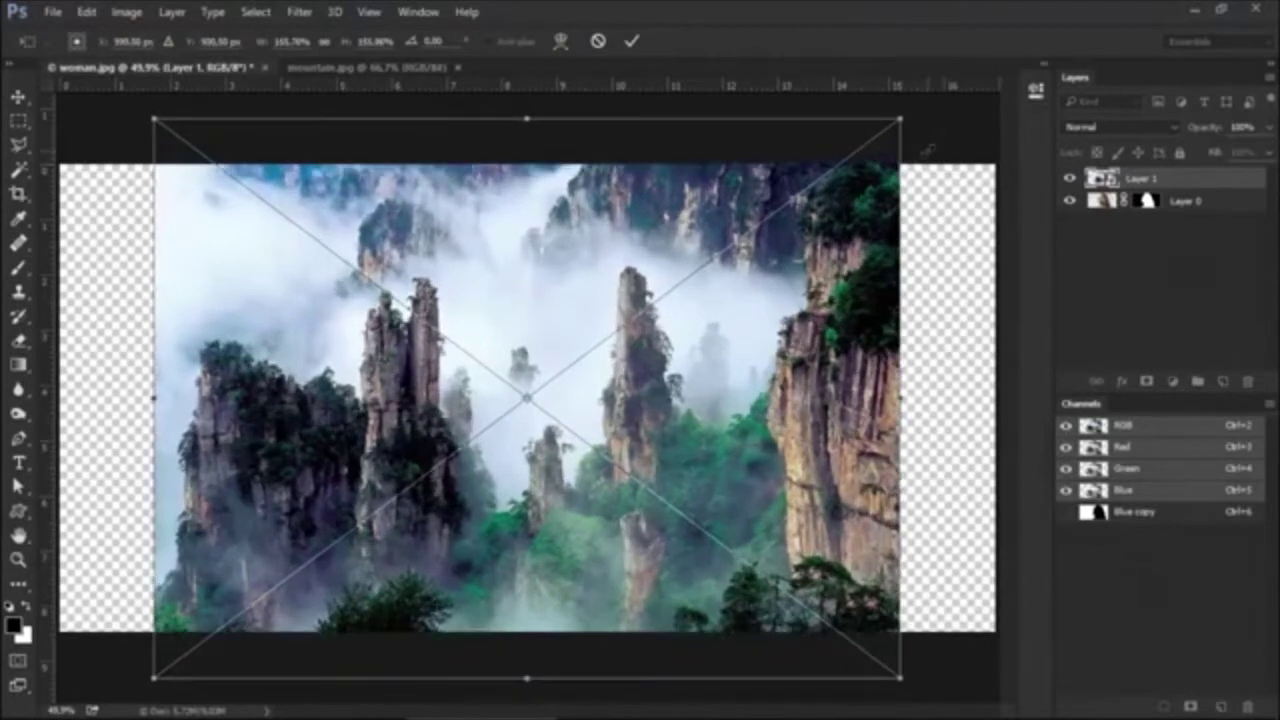
pyautogui.press('Return')
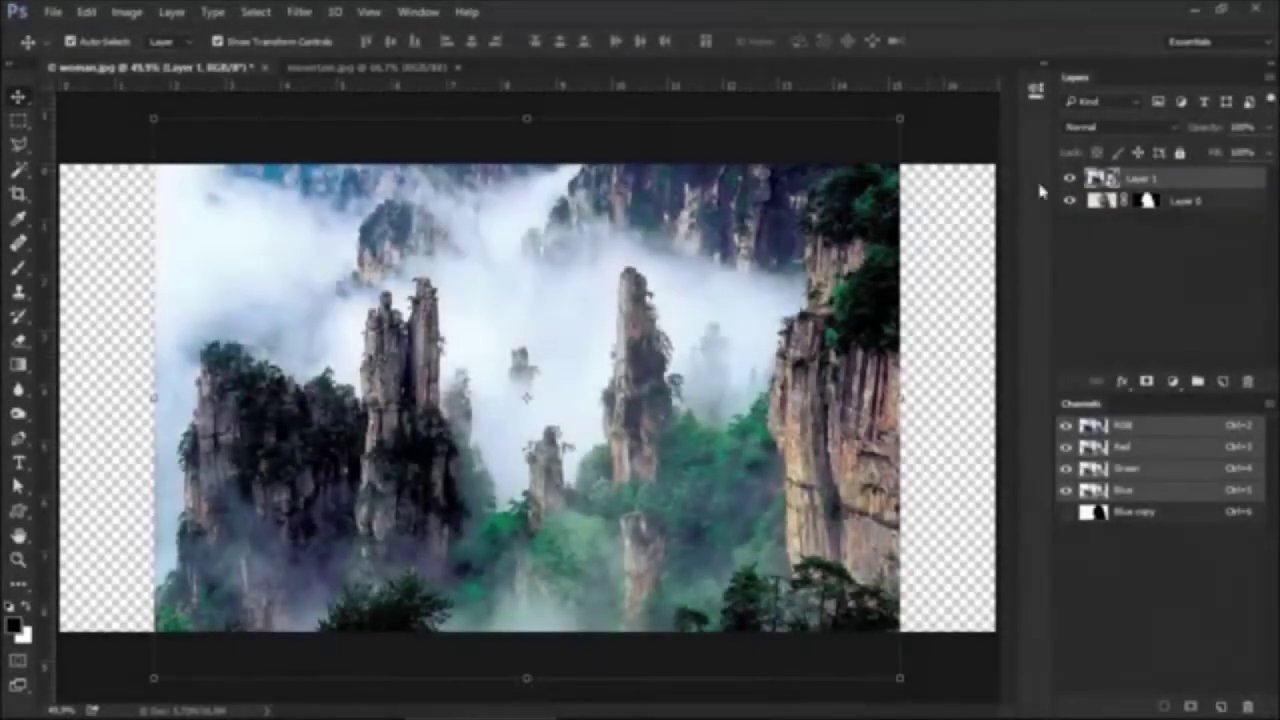
pyautogui.keyDown('ctrl'); pyautogui.click(1148, 203); pyautogui.keyUp('ctrl')
# Mask the mountains to the woman's silhouette and unlink the image from its mask
pyautogui.click(1146, 382)
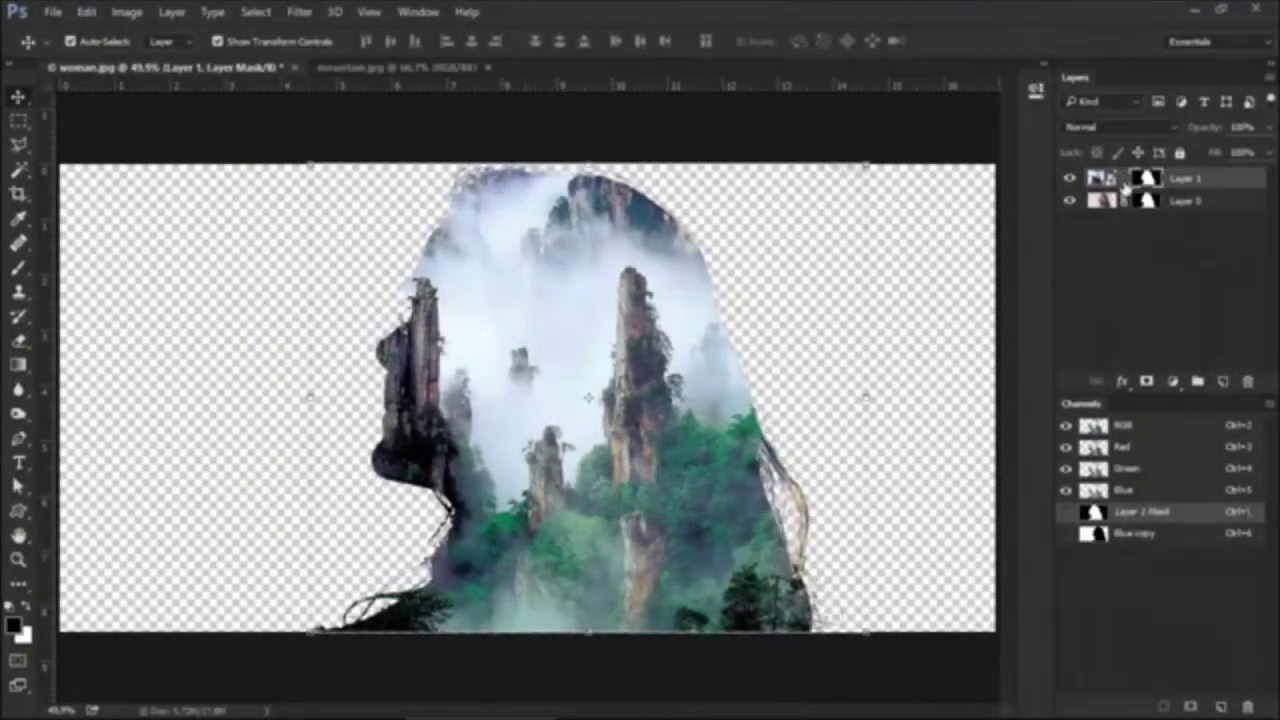
pyautogui.click(1124, 178)
pyautogui.click(1101, 178)
# Move the mountains up and left and scale them to about 165% inside her head
pyautogui.moveTo(552, 535)
pyautogui.mouseDown()
pyautogui.moveTo(560, 560)
pyautogui.moveTo(600, 558)
pyautogui.moveTo(338, 528)
pyautogui.mouseUp()
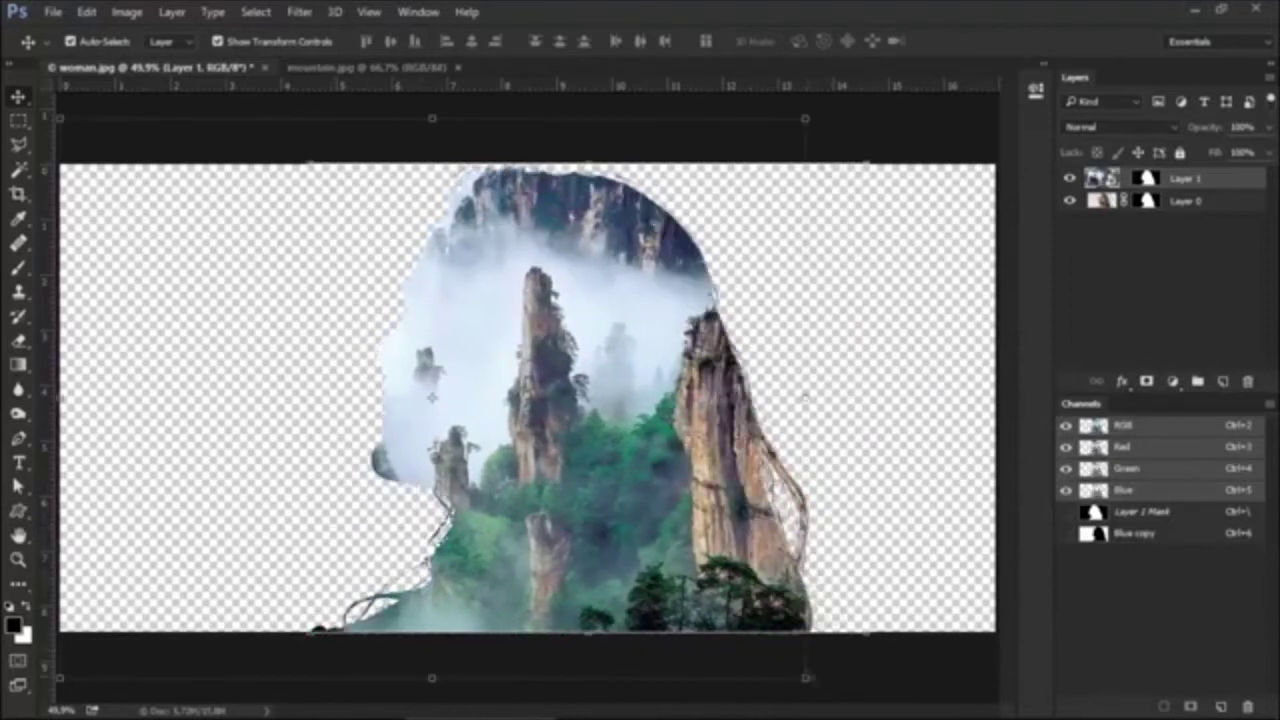
pyautogui.moveTo(805, 678); pyautogui.dragTo(869, 703)
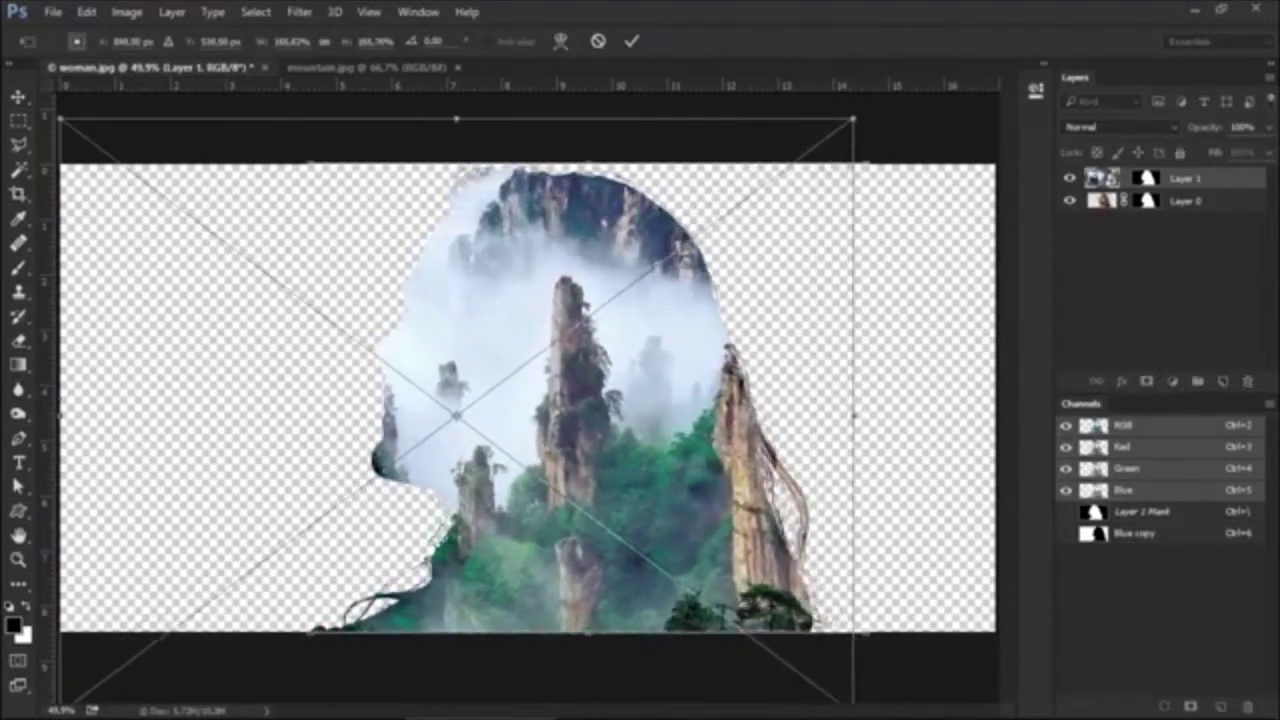
pyautogui.moveTo(760, 528); pyautogui.dragTo(756, 444)
pyautogui.moveTo(740, 515); pyautogui.dragTo(700, 510)
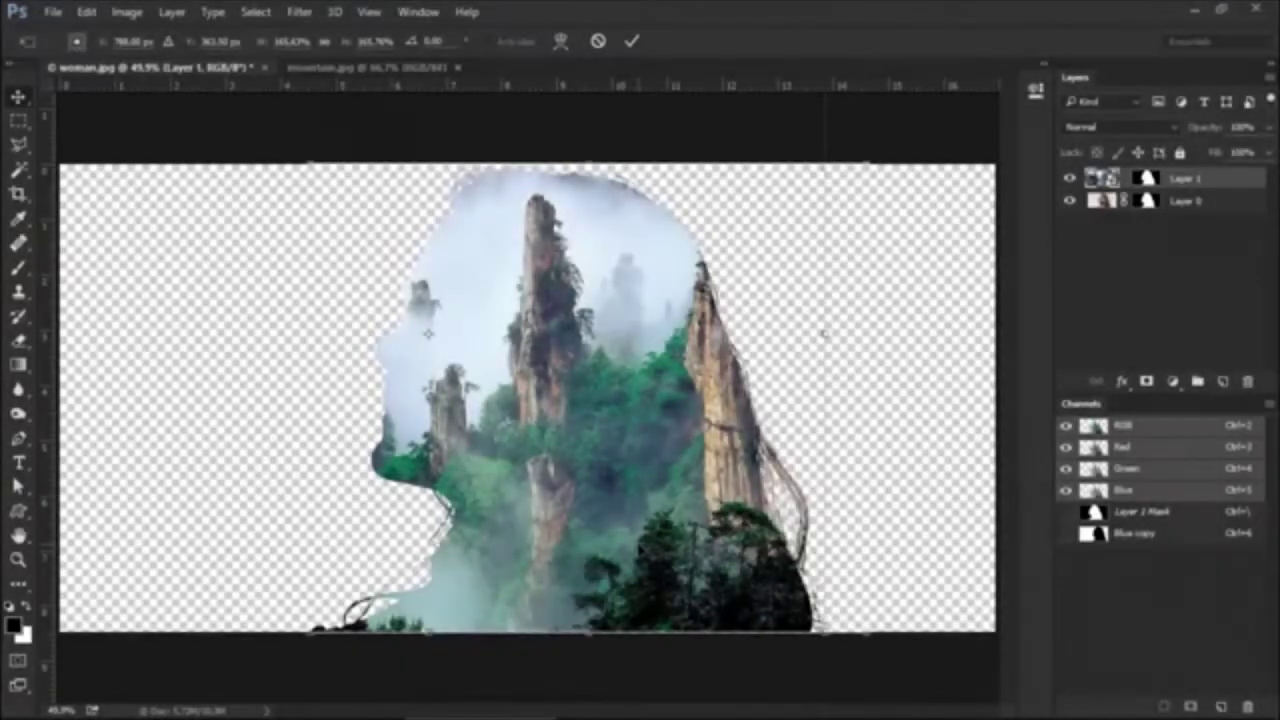
# Commit the mountain transform and place a duplicate of the woman layer above the mountains
pyautogui.press('Return')
pyautogui.click(1187, 203)
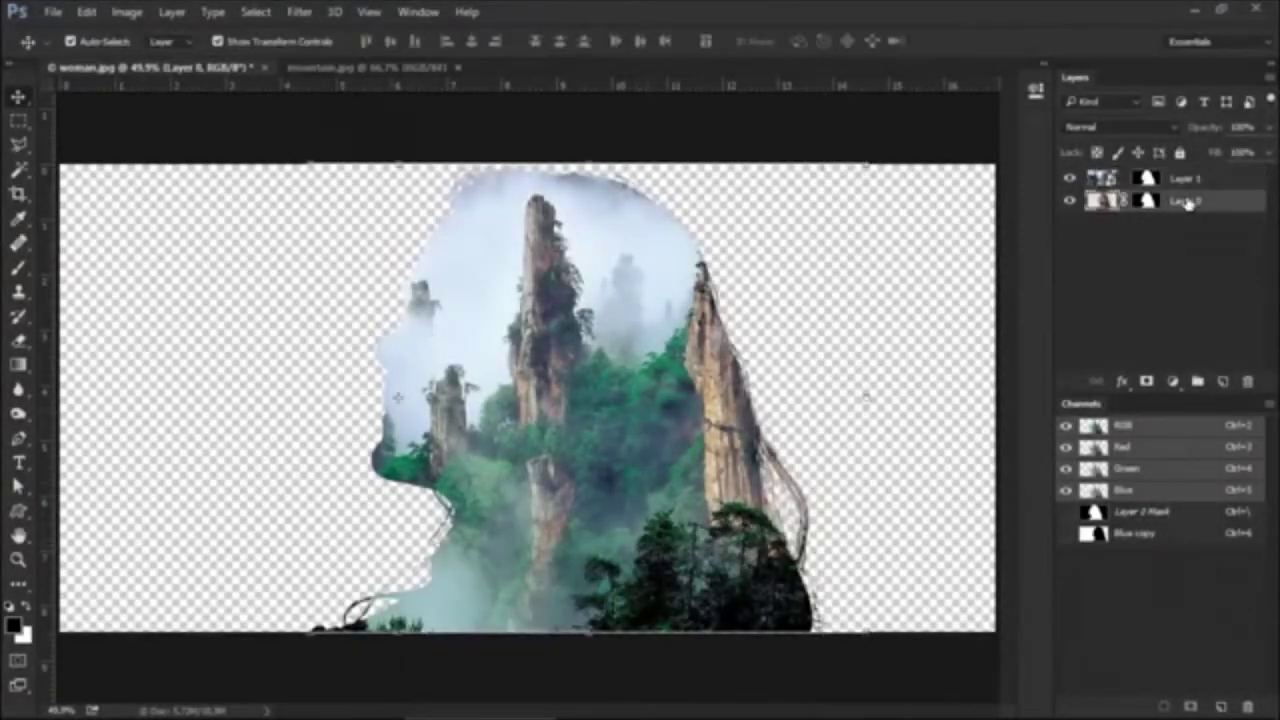
pyautogui.hotkey('ctrl', 'j')
pyautogui.moveTo(1187, 203); pyautogui.dragTo(1183, 178)
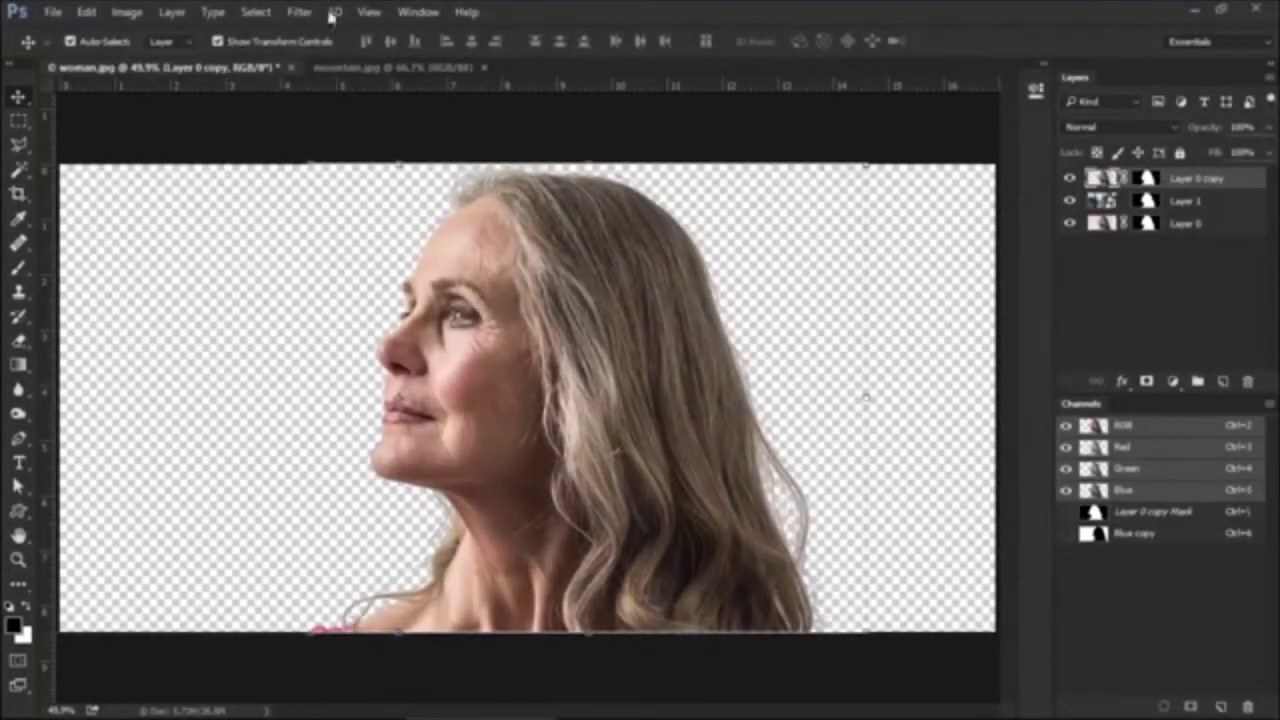
# Desaturate the woman copy and set its blend mode to Multiply
pyautogui.click(128, 12)
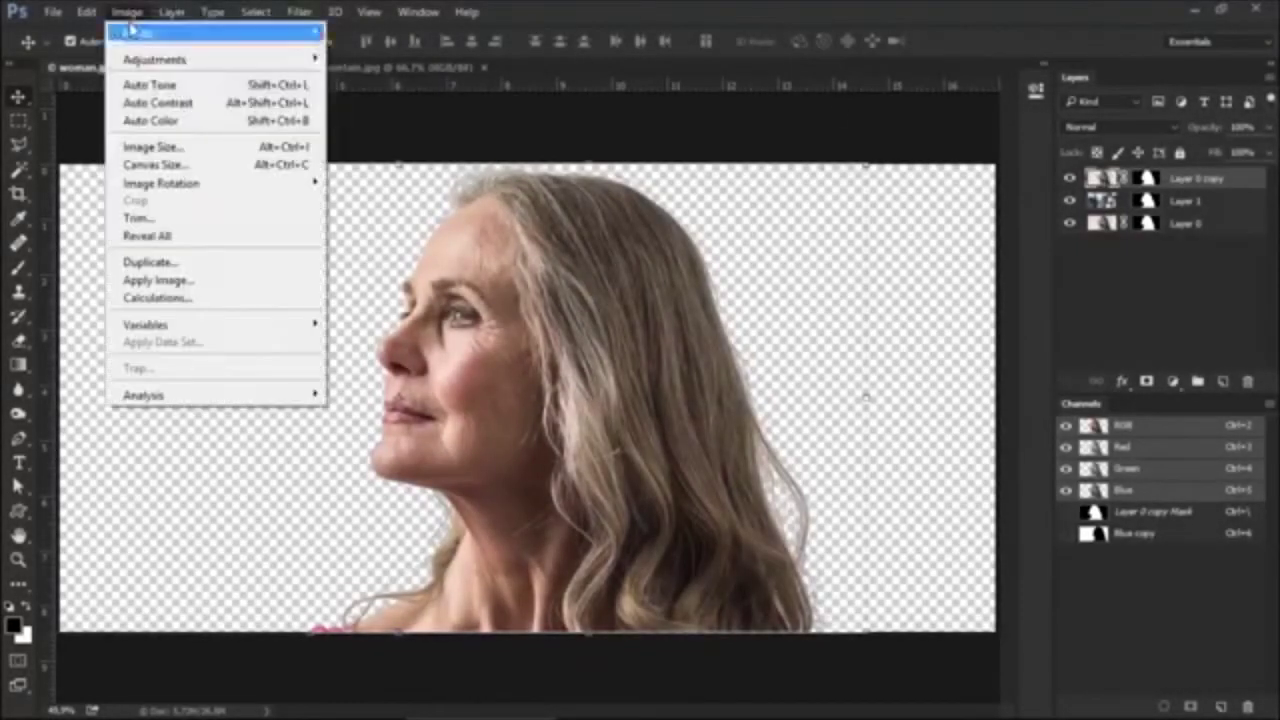
pyautogui.click(395, 414)
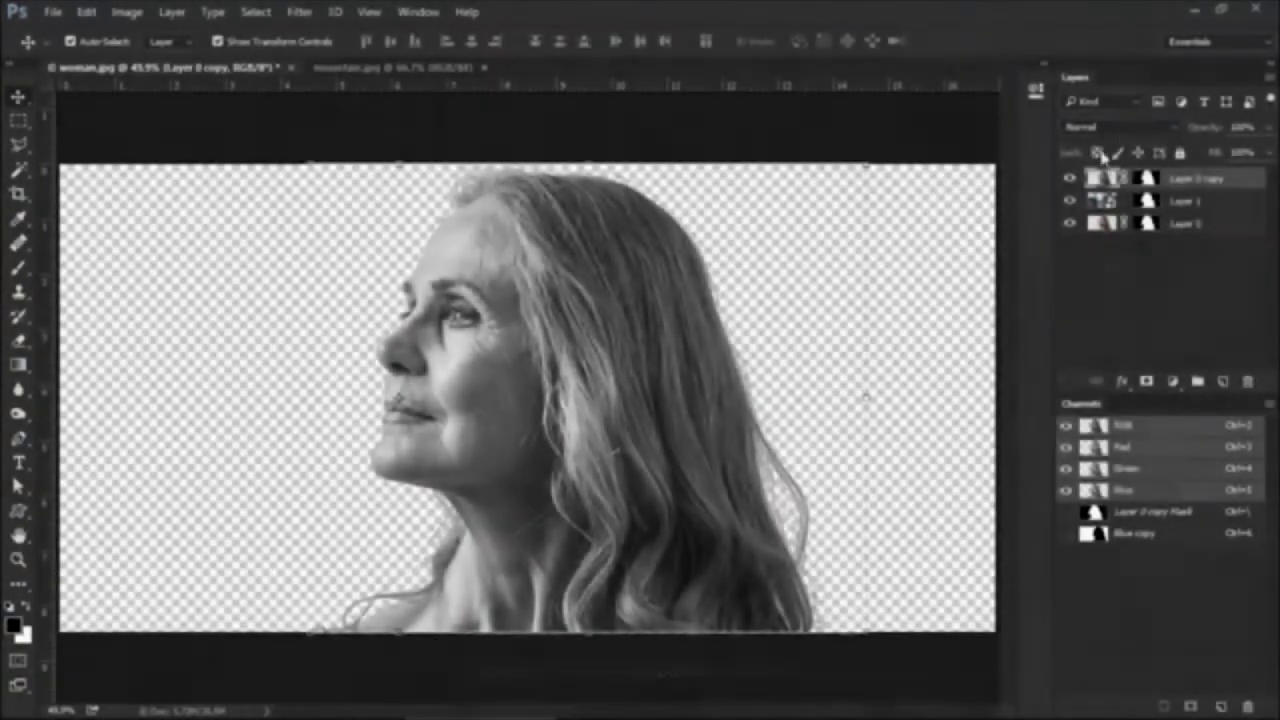
pyautogui.click(1120, 127)
pyautogui.click(1115, 197)
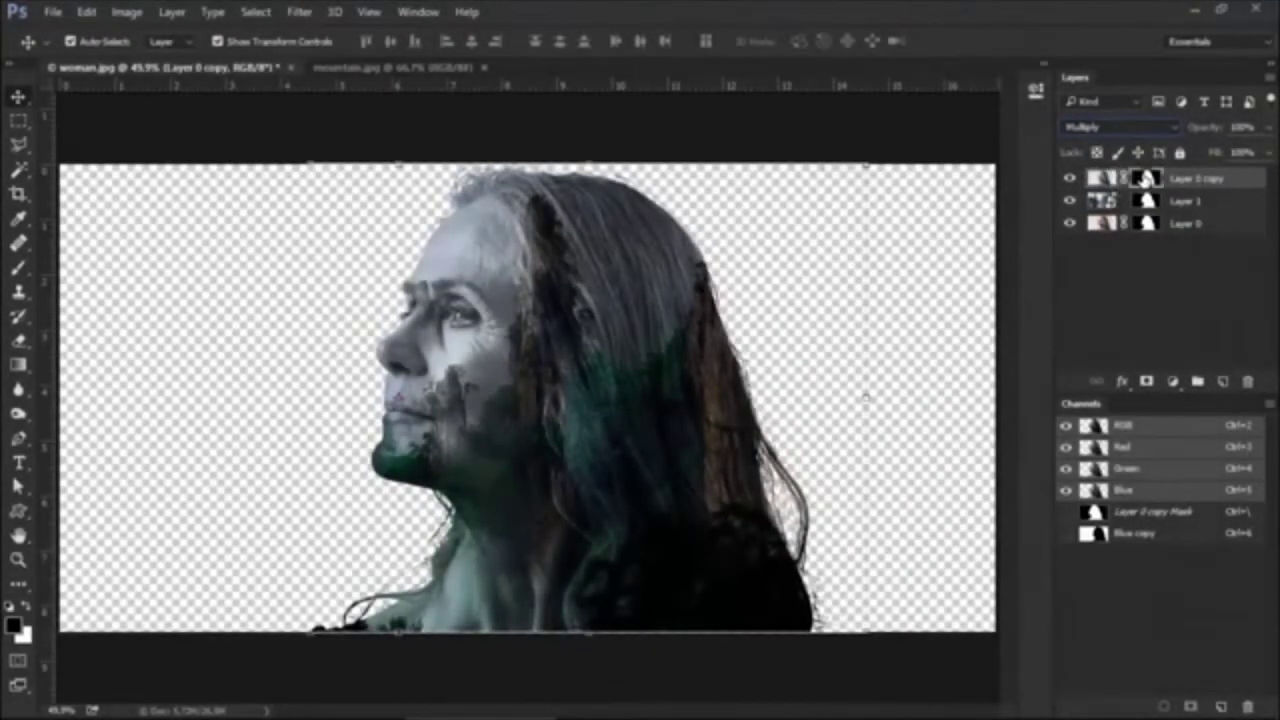
pyautogui.click(1146, 178)
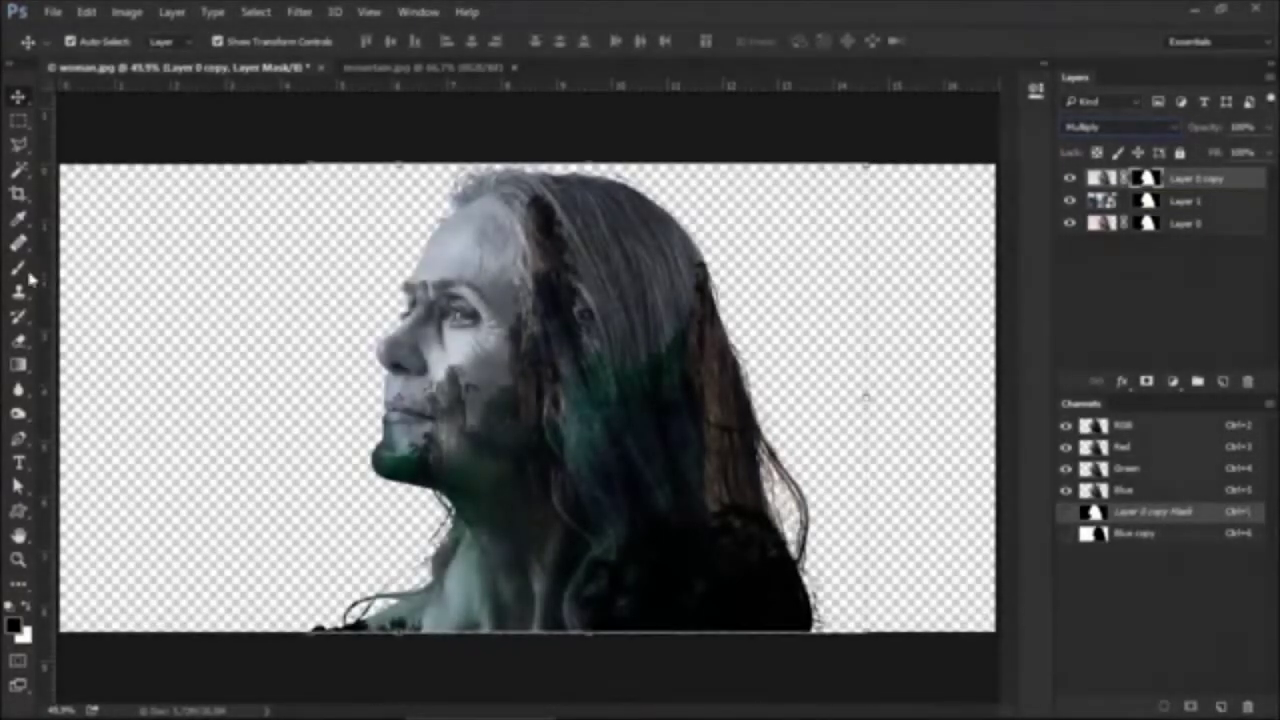
# Paint black on the woman copy's mask with a 0-hardness brush at 80% opacity
pyautogui.click(20, 270)
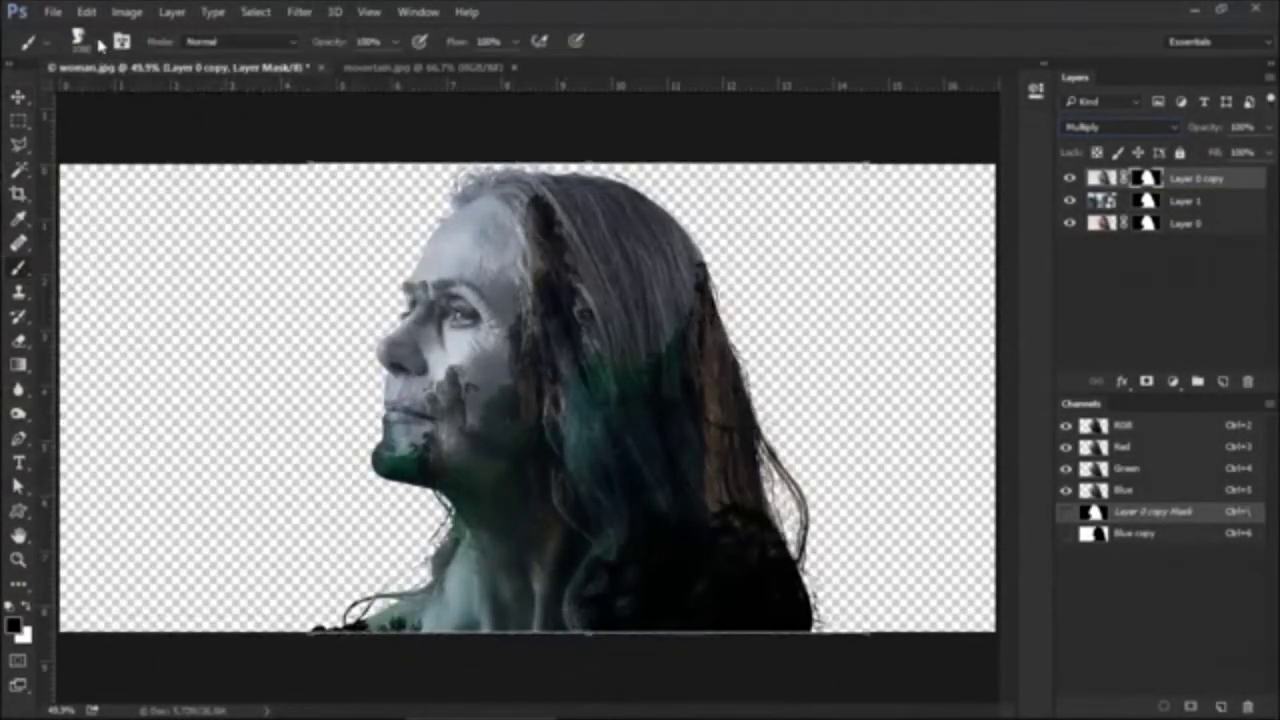
pyautogui.click(100, 46)
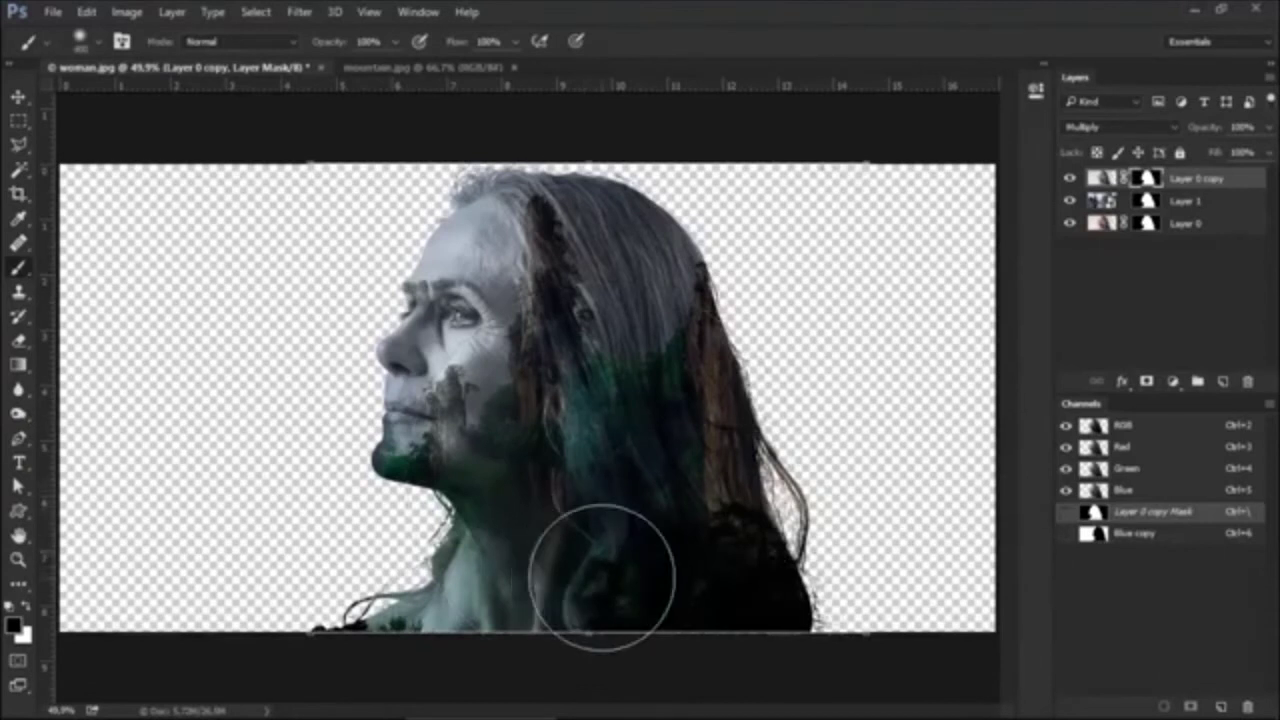
pyautogui.click(366, 41)
pyautogui.write('80')
pyautogui.press('Return')
pyautogui.moveTo(360, 640)
pyautogui.mouseDown()
pyautogui.moveTo(630, 632)
pyautogui.moveTo(757, 471)
pyautogui.moveTo(686, 143)
pyautogui.moveTo(457, 129)
pyautogui.moveTo(580, 240)
pyautogui.moveTo(594, 414)
pyautogui.moveTo(500, 586)
pyautogui.moveTo(657, 500)
pyautogui.moveTo(527, 188)
pyautogui.moveTo(471, 129)
pyautogui.moveTo(700, 400)
pyautogui.moveTo(300, 651)
pyautogui.moveTo(440, 478)
pyautogui.moveTo(563, 400)
pyautogui.moveTo(514, 143)
pyautogui.mouseUp()
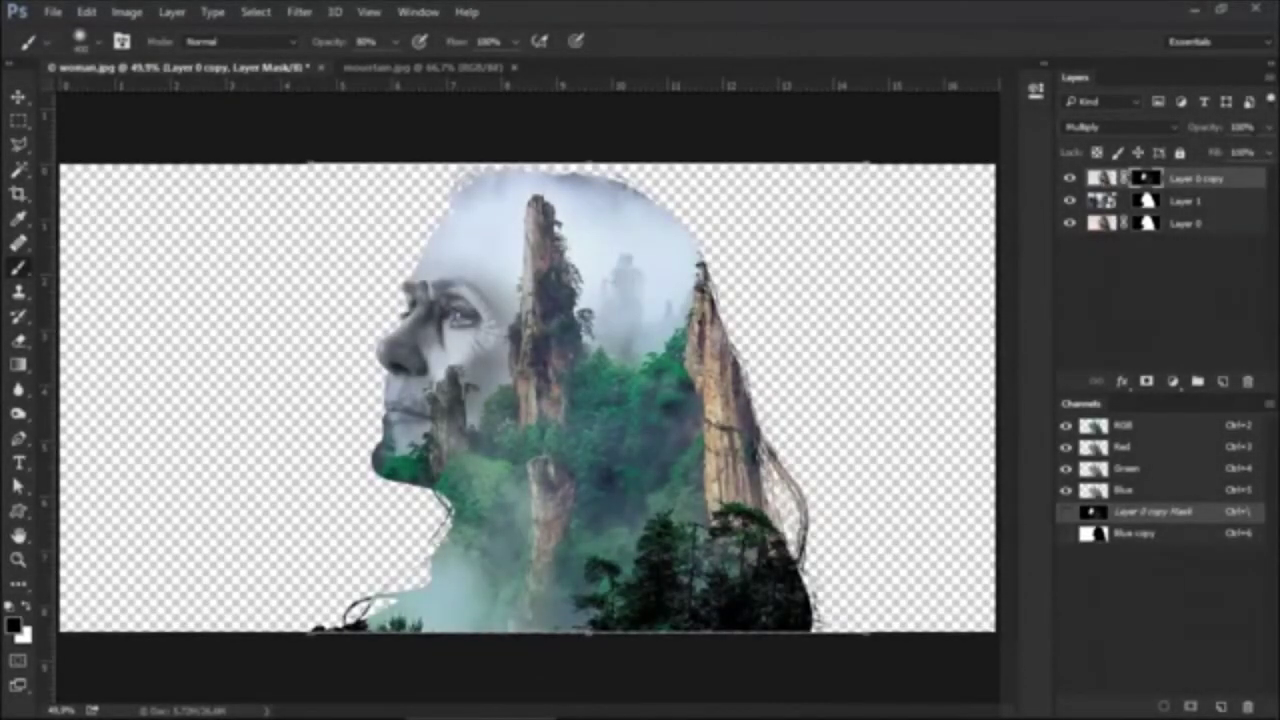
# Set the woman copy's layer opacity to 80%
pyautogui.click(1240, 127)
pyautogui.write('80')
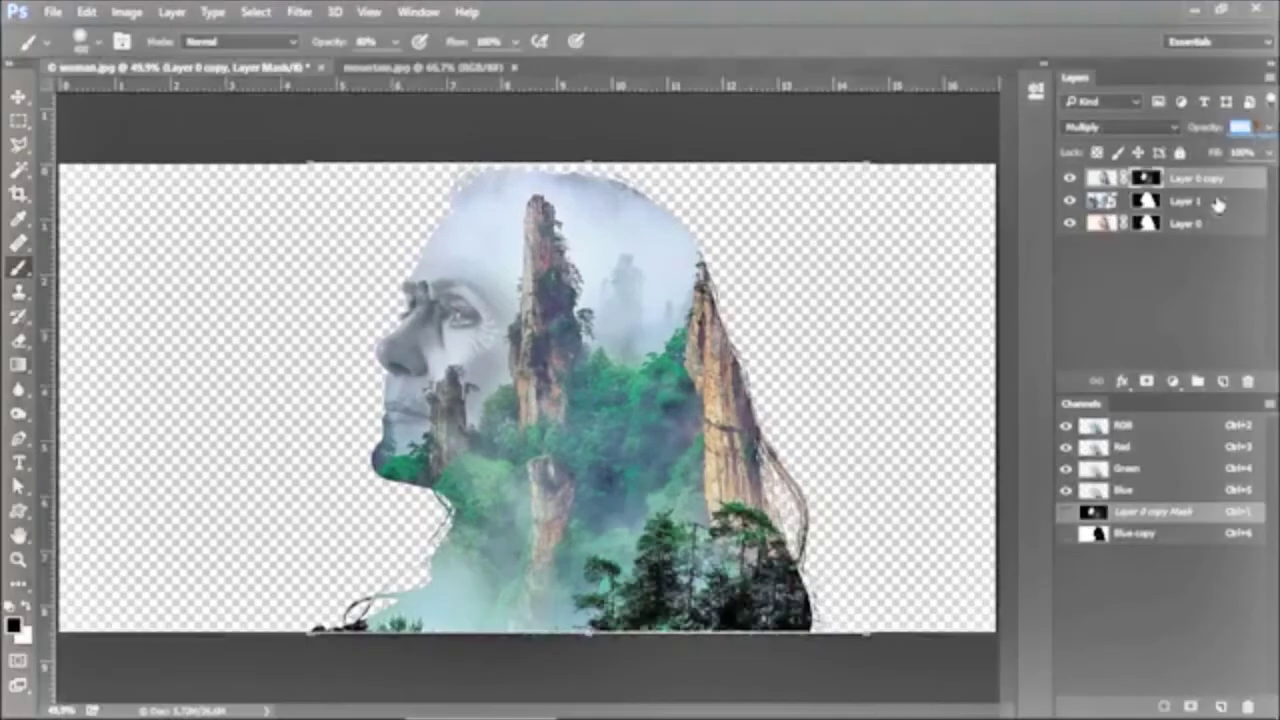
pyautogui.click(1218, 203)
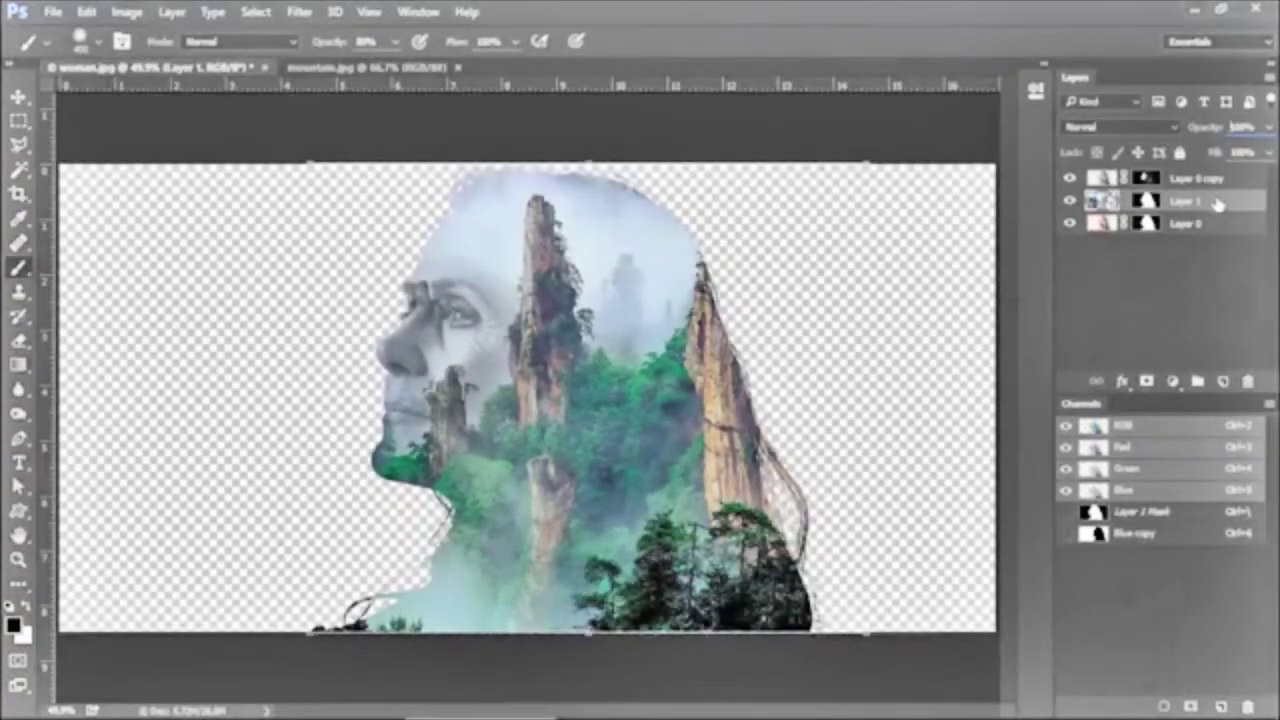
# Duplicate the mountain layer to the top of the stack and fill its mask white
pyautogui.hotkey('ctrl', 'j')
pyautogui.moveTo(1218, 203); pyautogui.dragTo(1216, 178)
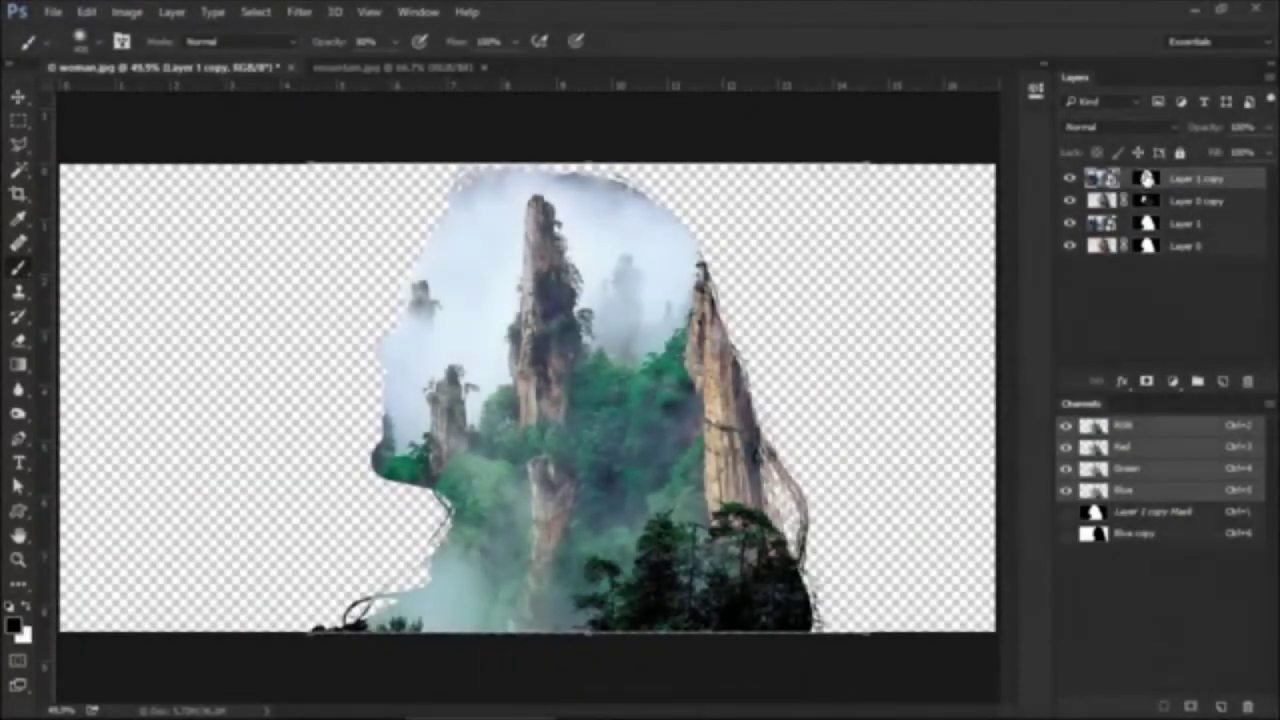
pyautogui.click(1147, 178)
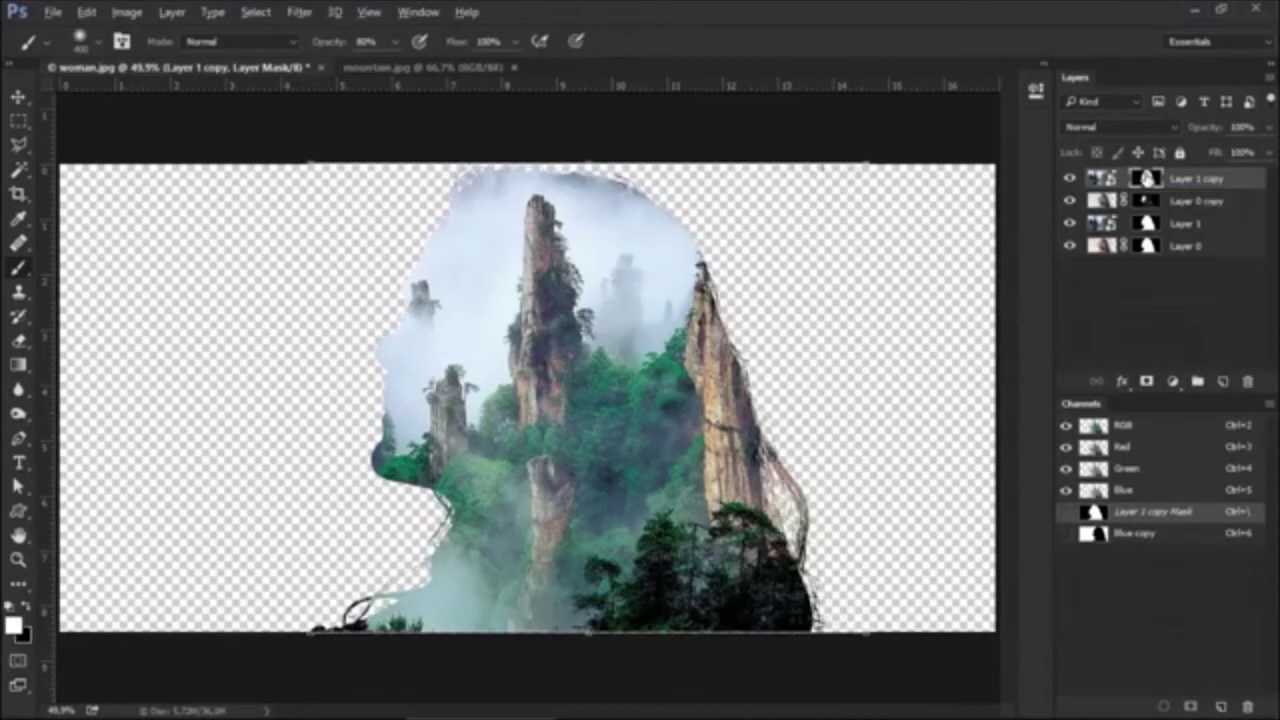
pyautogui.hotkey('ctrl', 'BackSpace')
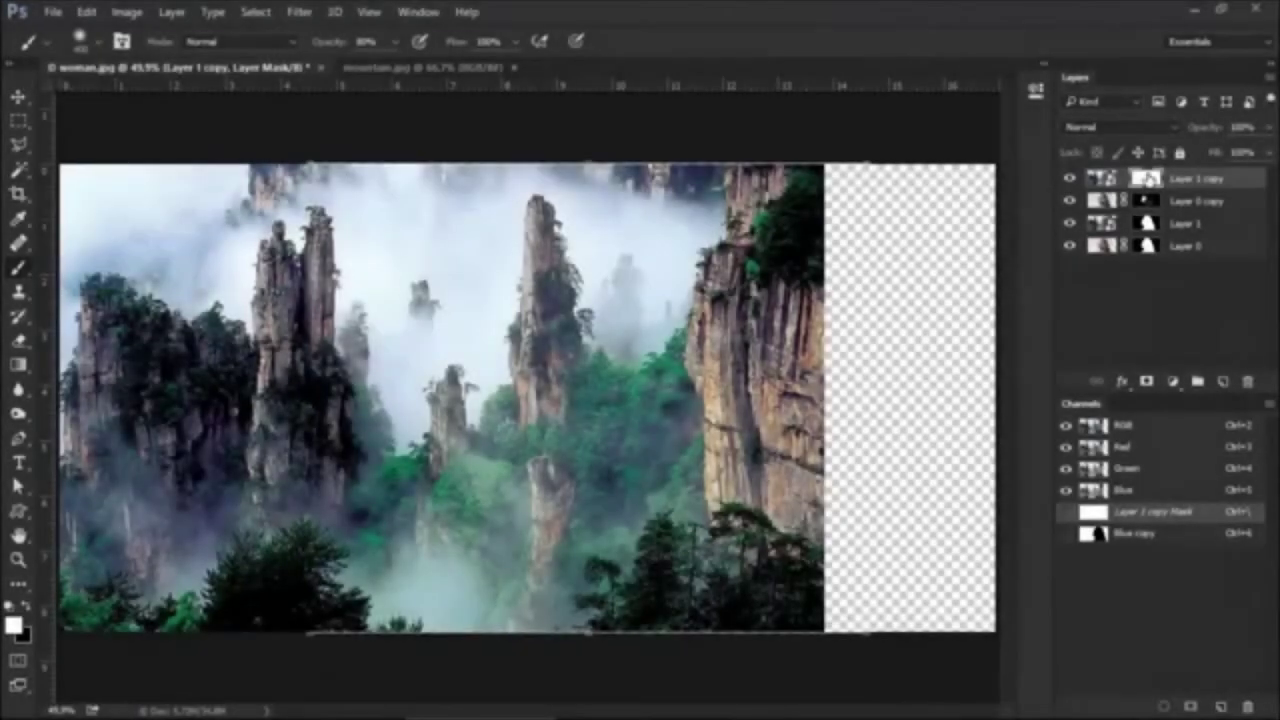
# Shift the mountain copy right and down, and scale it to span the full canvas width
pyautogui.click(1103, 178)
pyautogui.press('v')
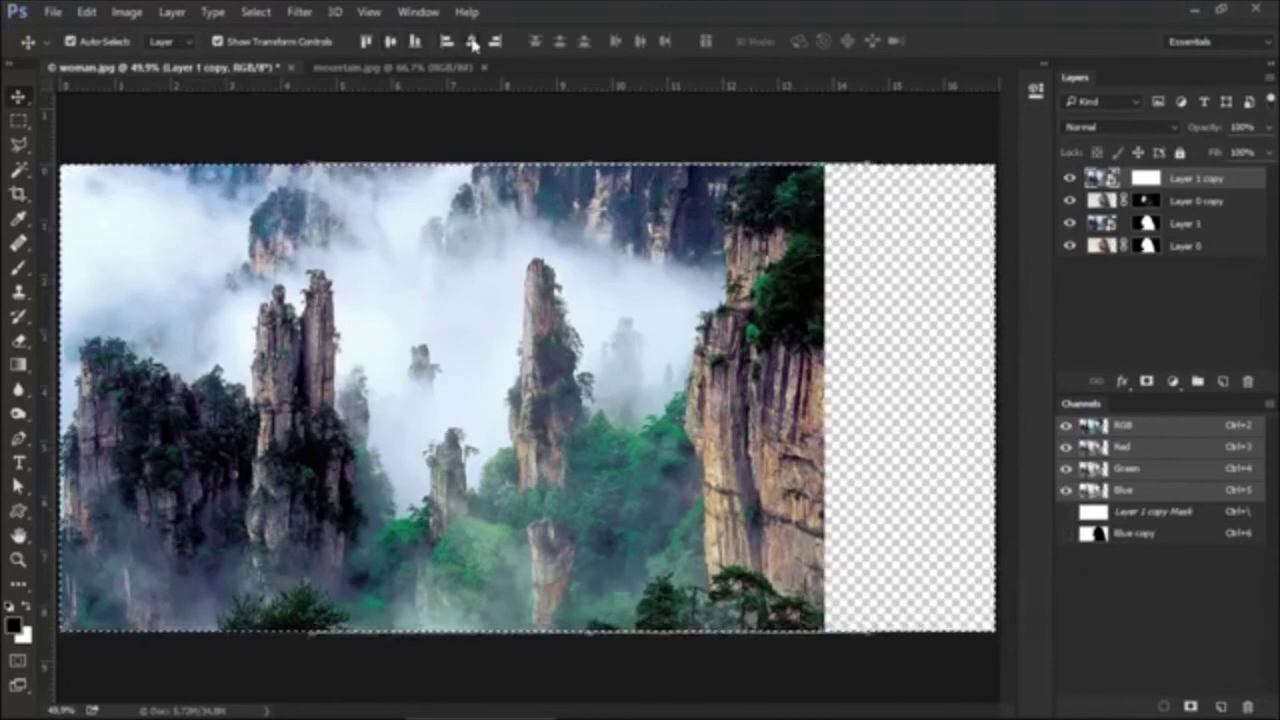
pyautogui.moveTo(483, 215); pyautogui.dragTo(580, 280)
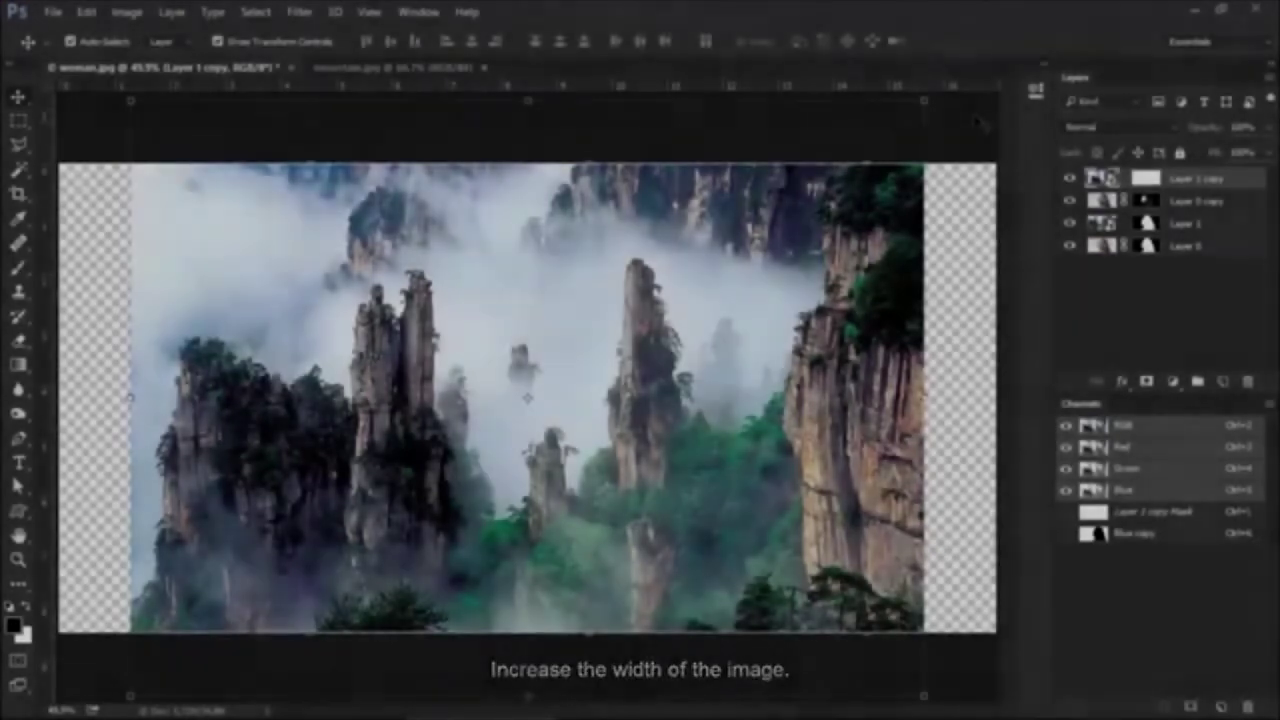
pyautogui.hotkey('ctrl', 't')
pyautogui.moveTo(940, 100); pyautogui.dragTo(1060, 45)
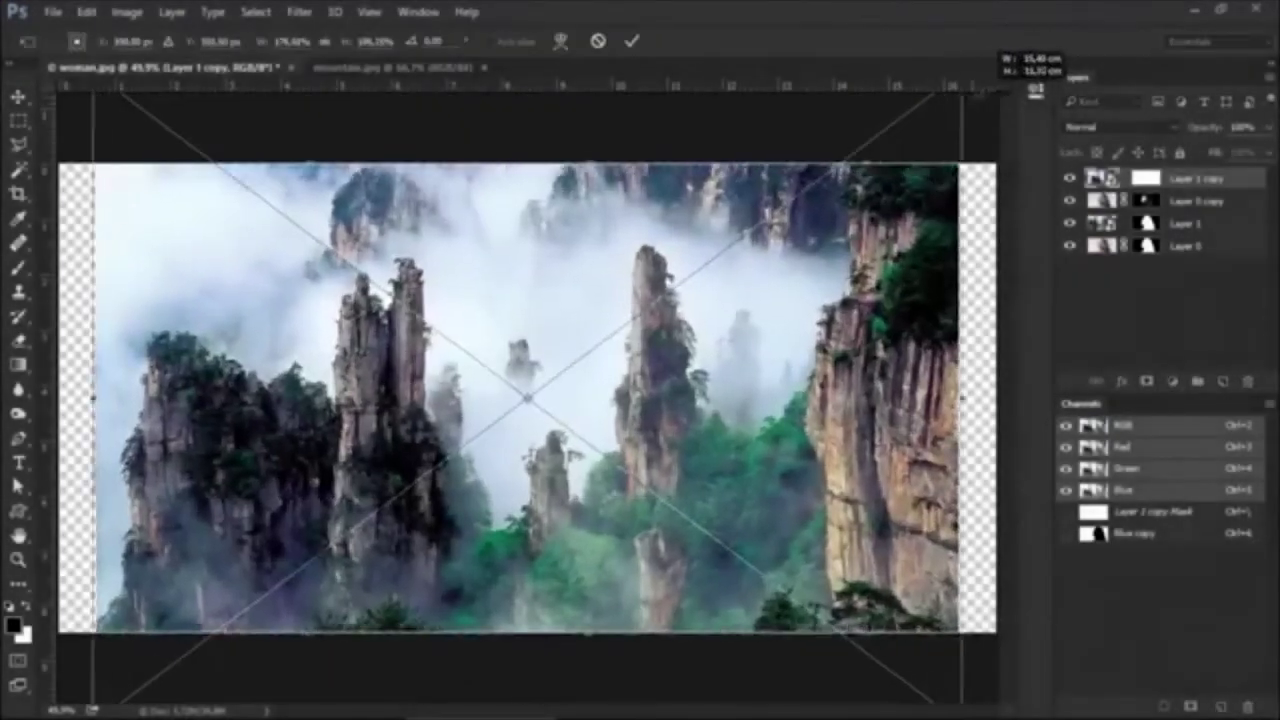
pyautogui.press('Return')
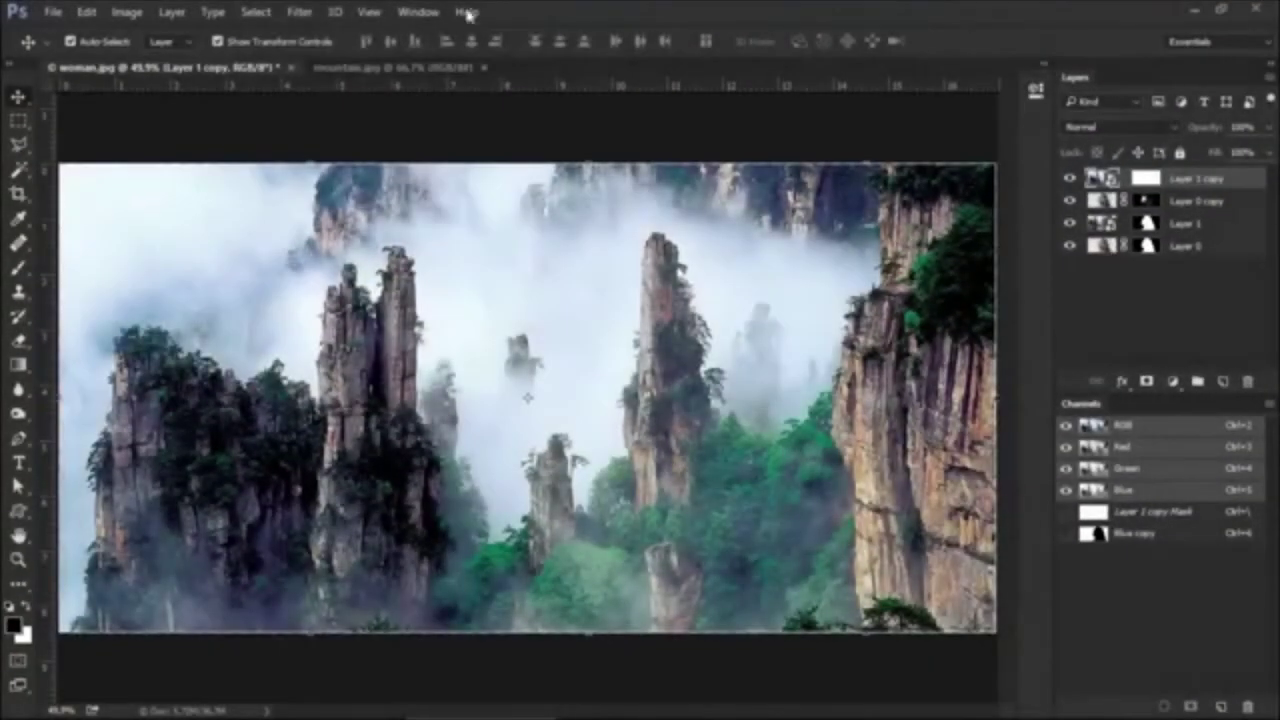
# Apply a 250-pixel Gaussian Blur to the top mountain copy
pyautogui.click(299, 12)
pyautogui.moveTo(410, 218)
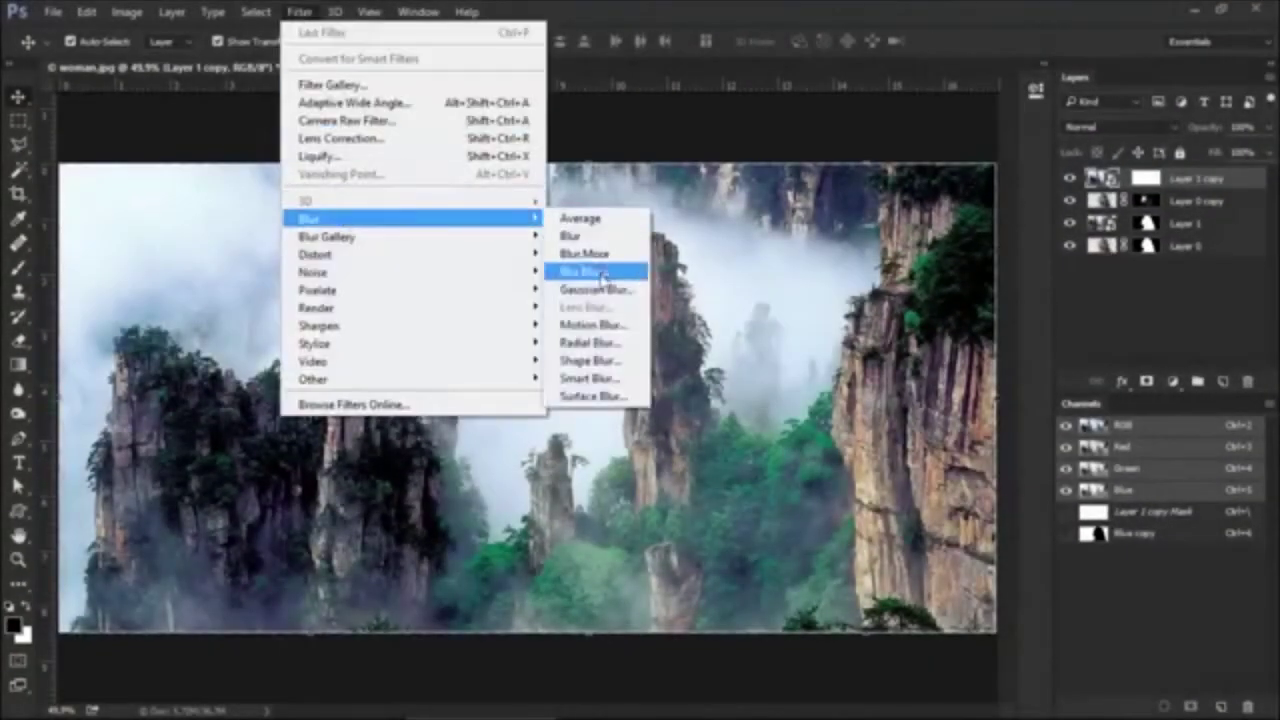
pyautogui.click(597, 292)
pyautogui.write('250')
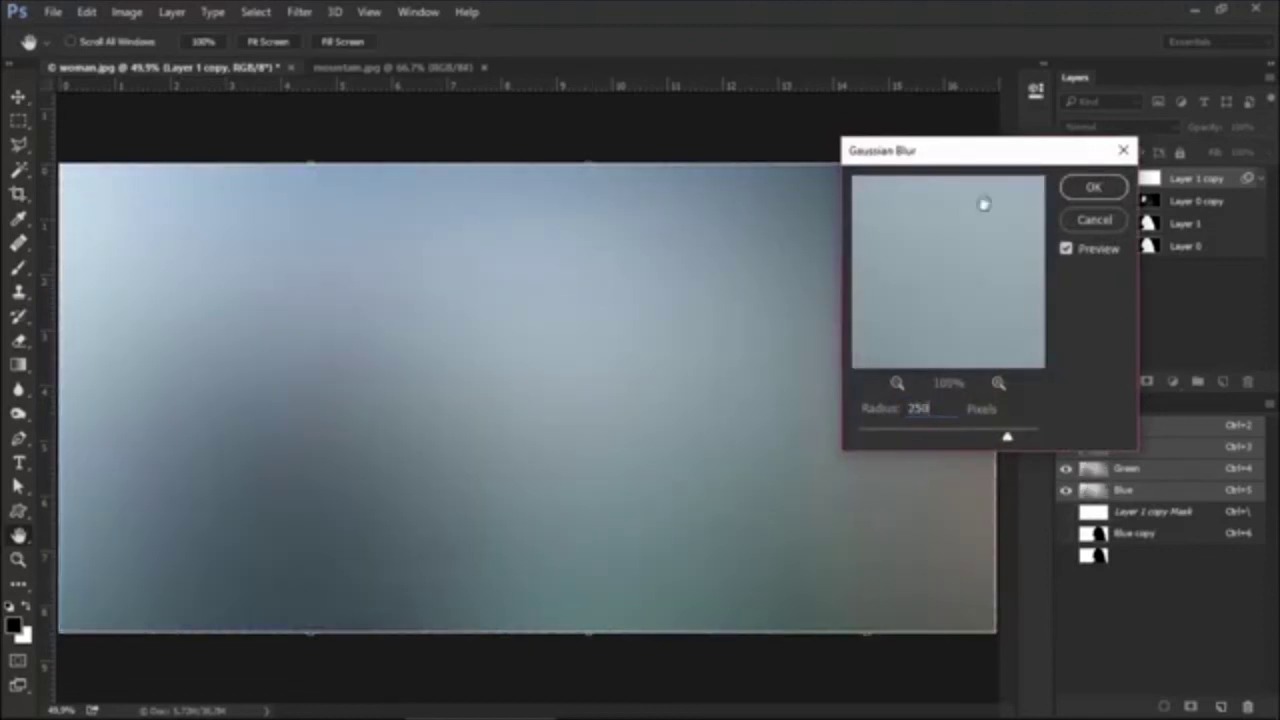
pyautogui.press('Return')
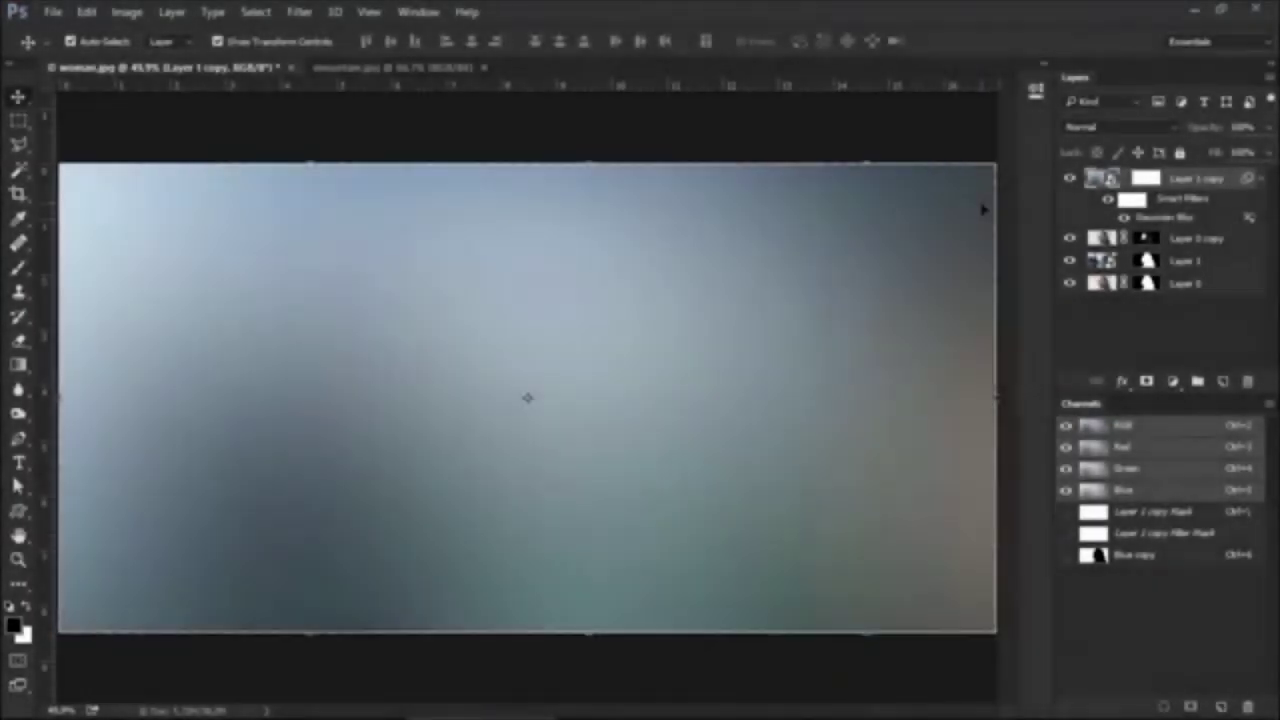
# Paint black on the blurred layer's mask to clear the haze around the woman's profile
pyautogui.hotkey('ctrl', '\\')
pyautogui.press('b')
pyautogui.moveTo(760, 640)
pyautogui.mouseDown()
pyautogui.moveTo(626, 260)
pyautogui.moveTo(620, 600)
pyautogui.mouseUp()
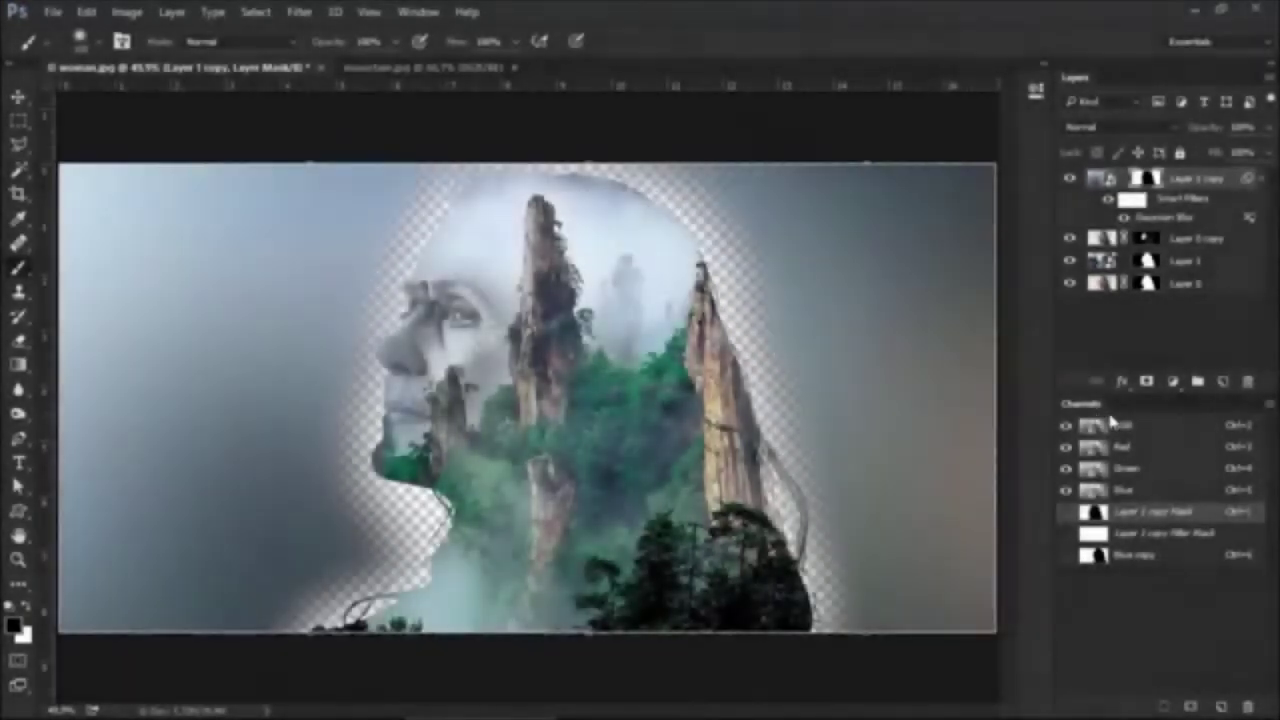
# Add an empty Layer 2 beneath all layers and set the foreground to a pale blue sampled from the image
pyautogui.hotkey('ctrl', 'shift', 'alt', 'n')
pyautogui.moveTo(1150, 178); pyautogui.dragTo(1175, 332)
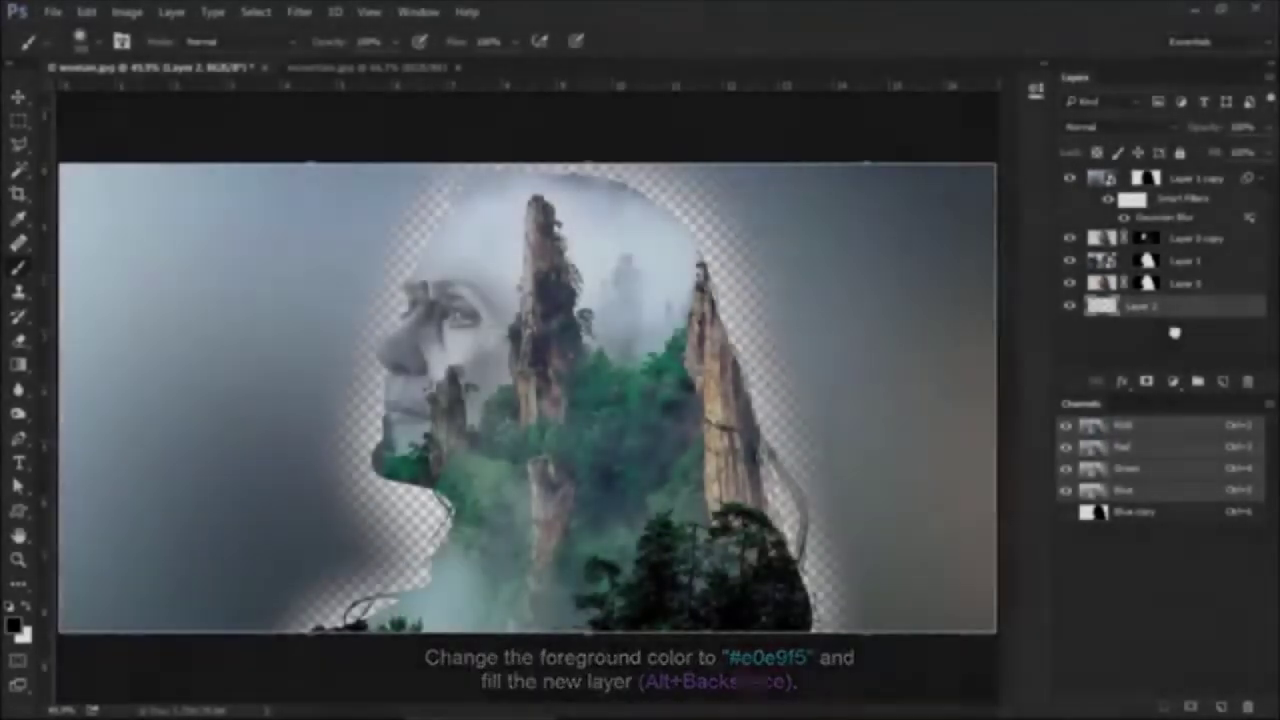
pyautogui.click(14, 625)
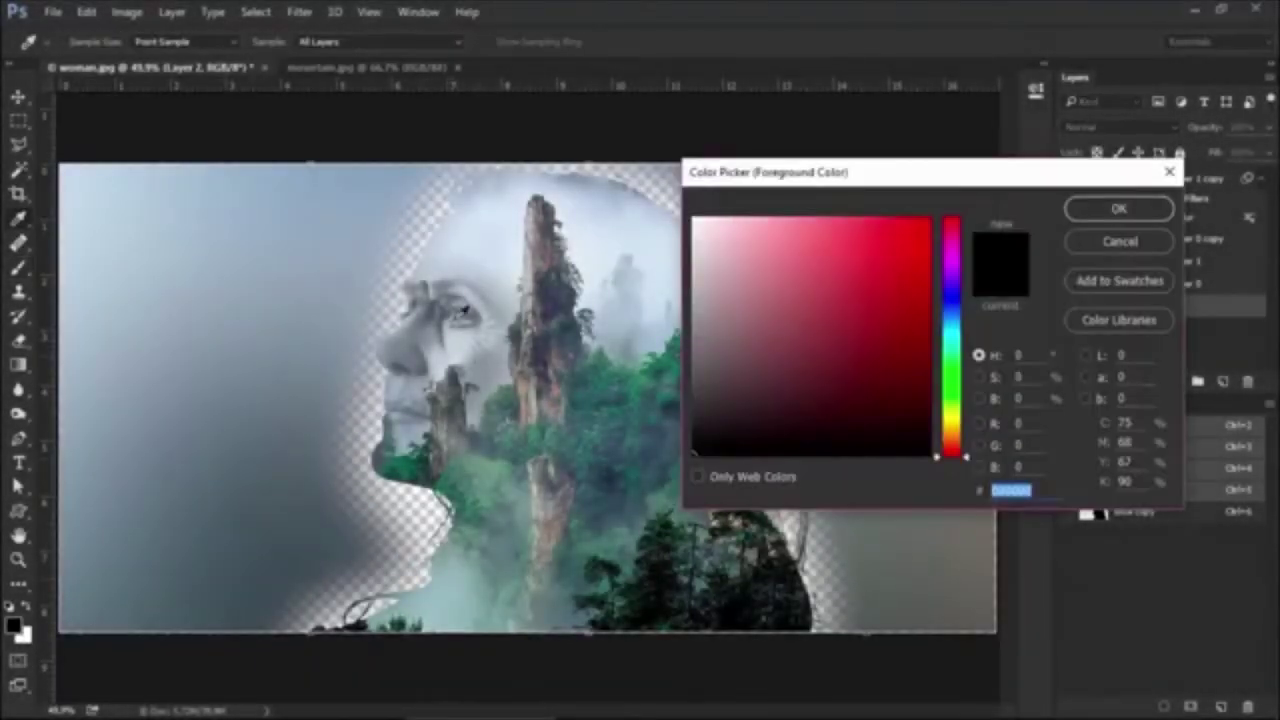
pyautogui.click(668, 252)
pyautogui.click(1119, 208)
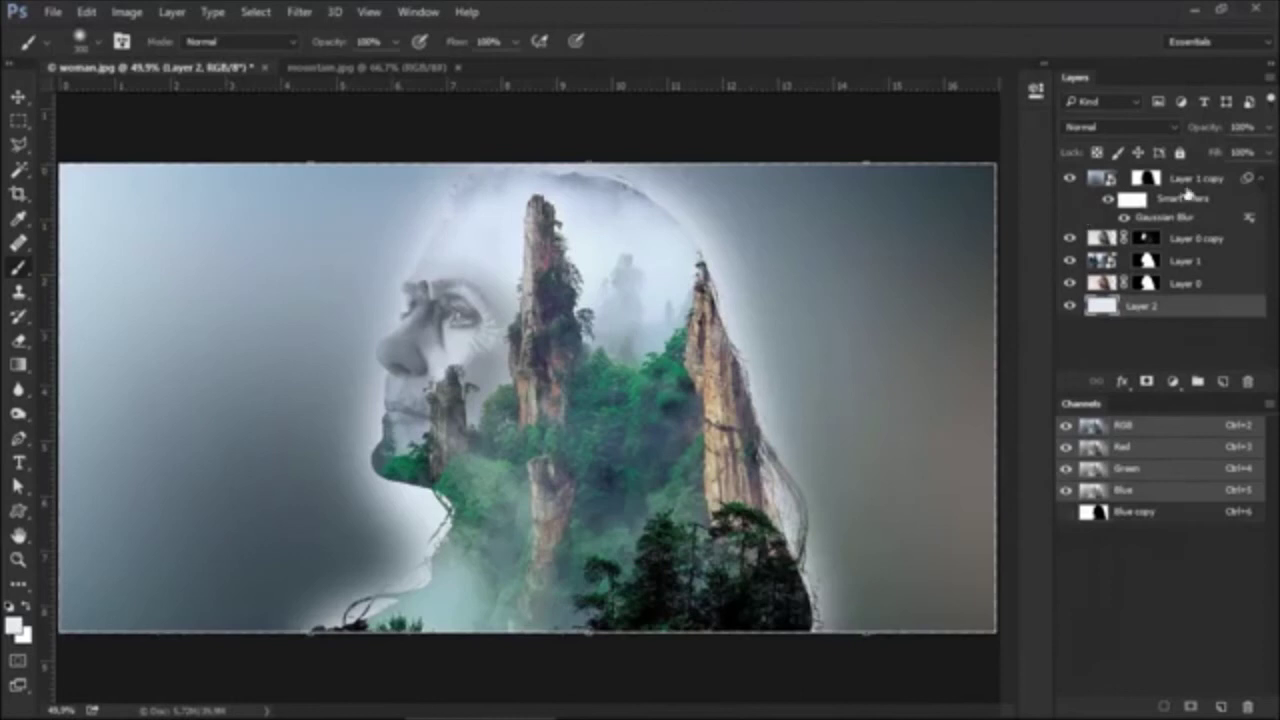
# Set the blurred top mountain layer, Layer 1 copy, to 20% opacity
pyautogui.click(1195, 178)
pyautogui.click(1240, 127)
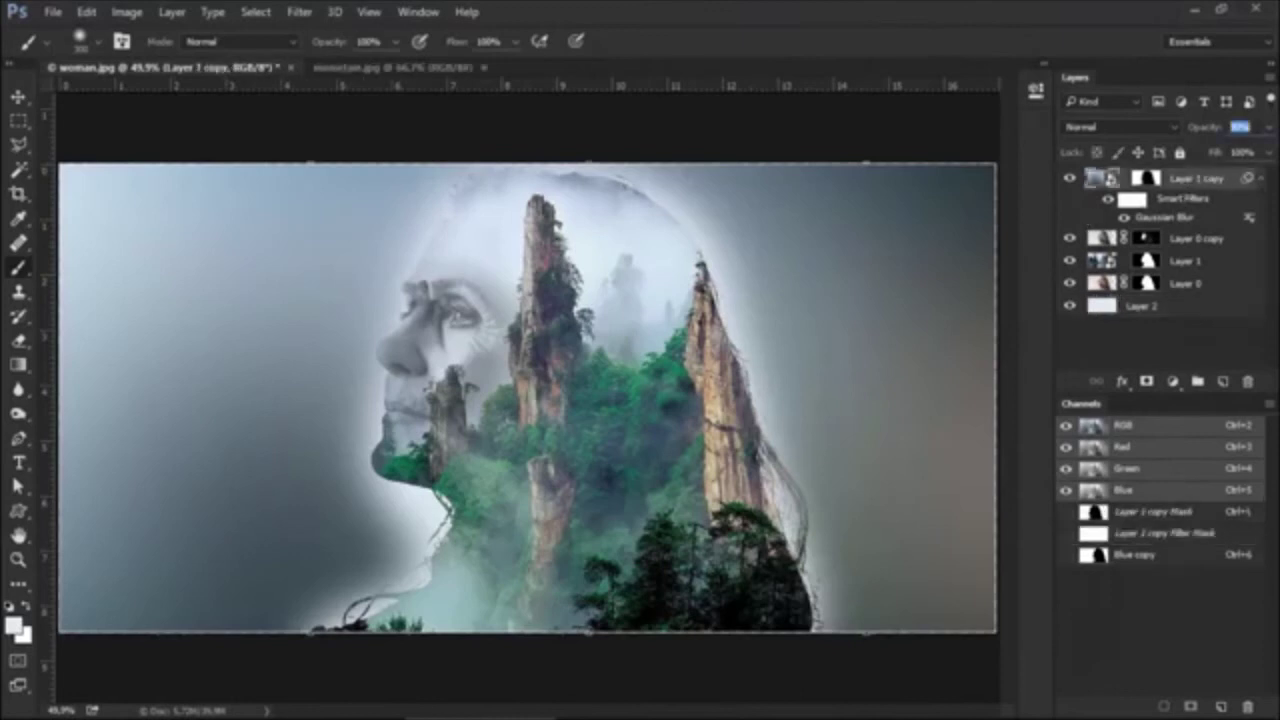
pyautogui.write('20')
pyautogui.press('Return')
pyautogui.click(18, 97)
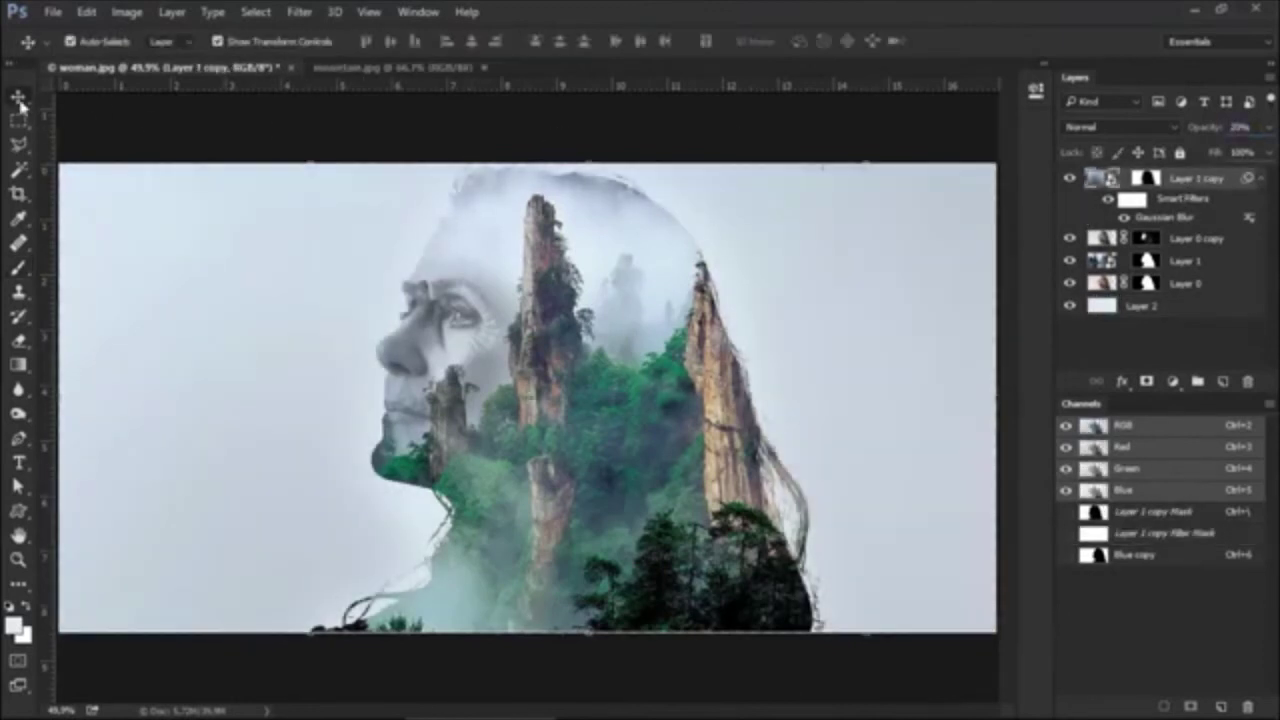